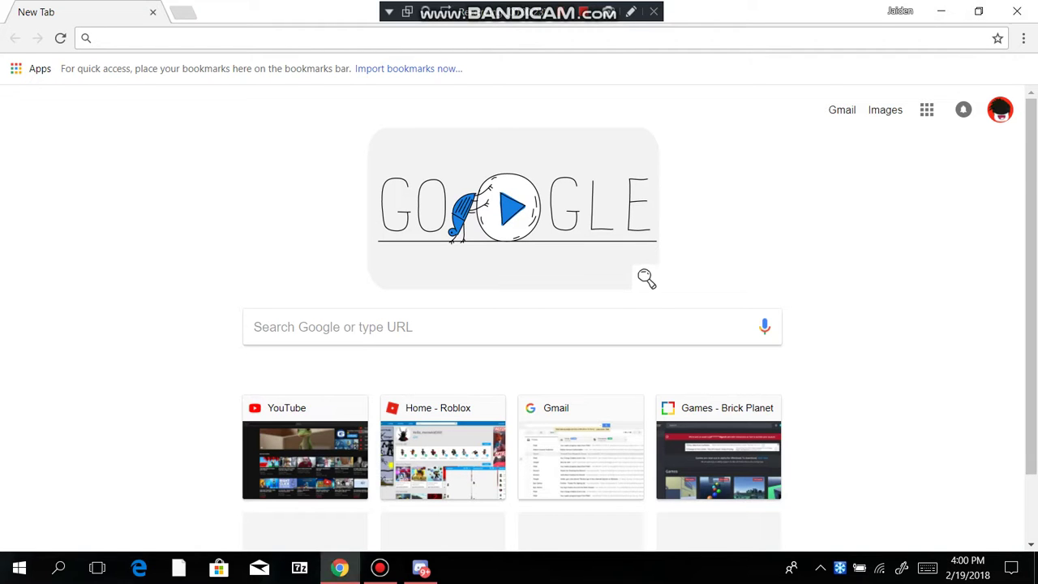
Go to roblox.com/toys to load the toy code redemption page
{"action": "type", "text": "roblox.co"}
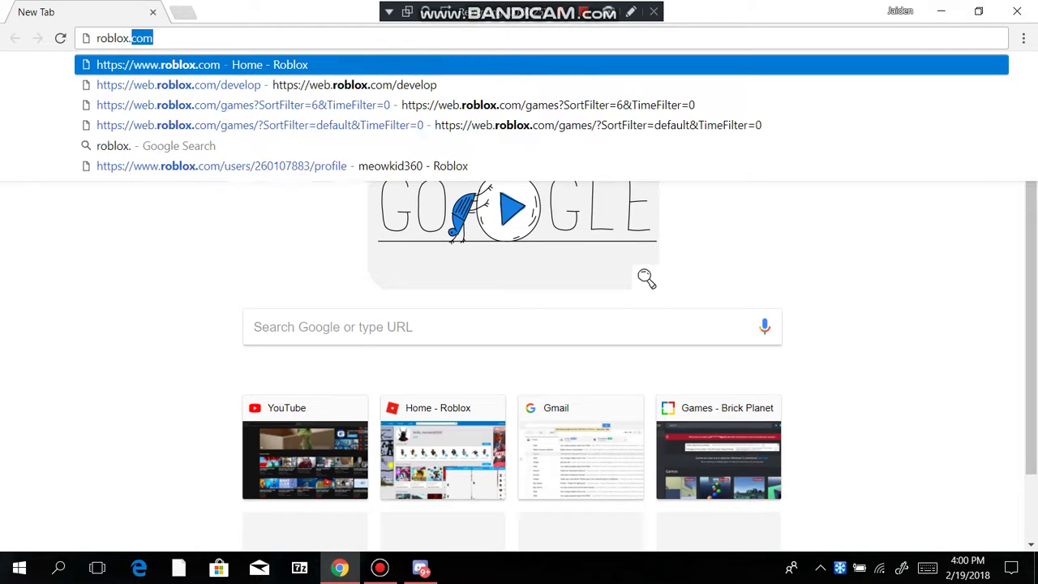
{"action": "type", "text": "m"}
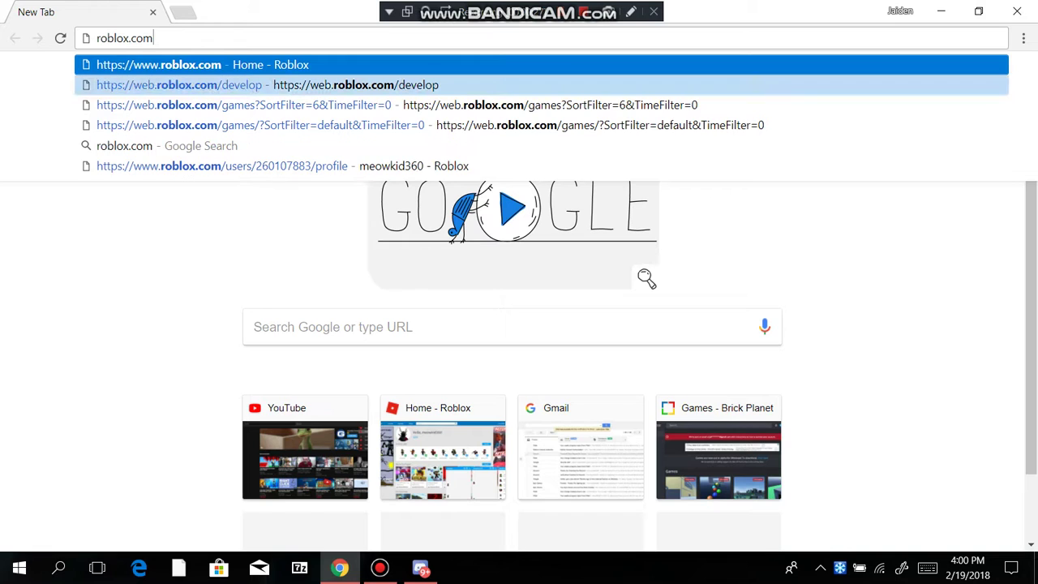
{"action": "type", "text": "/"}
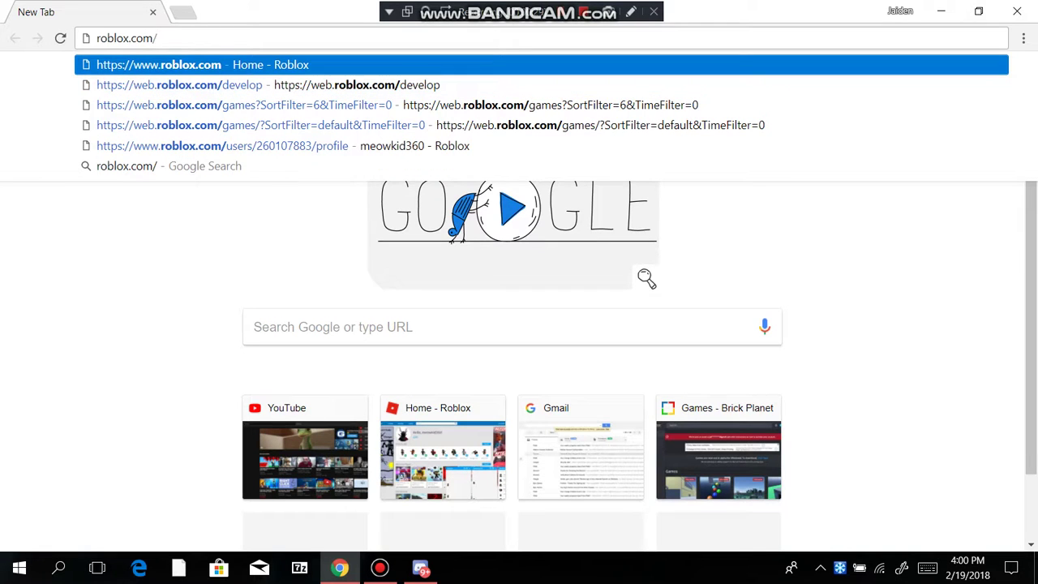
{"action": "type", "text": "toys"}
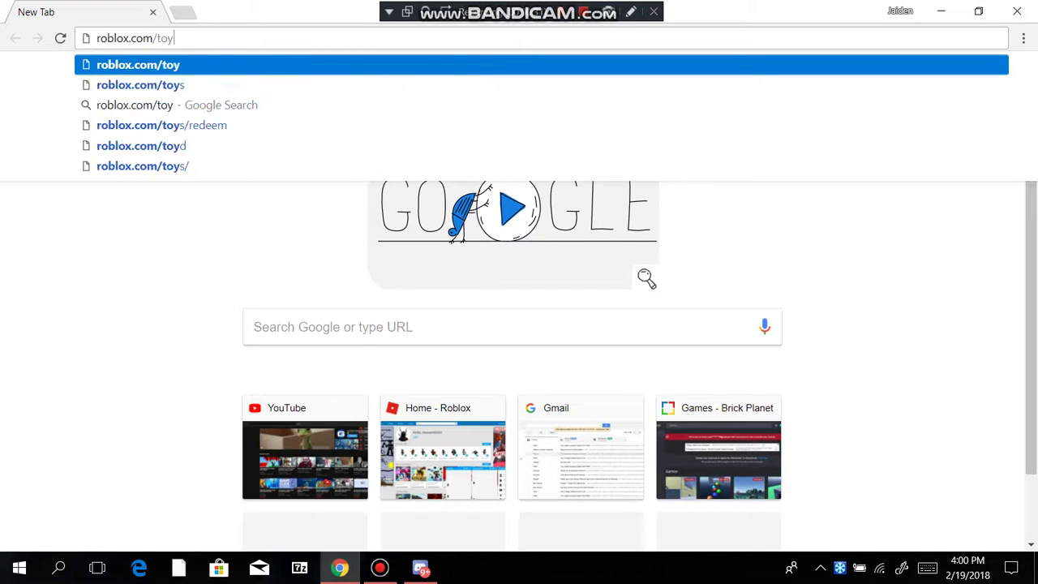
{"action": "key", "text": "Return"}
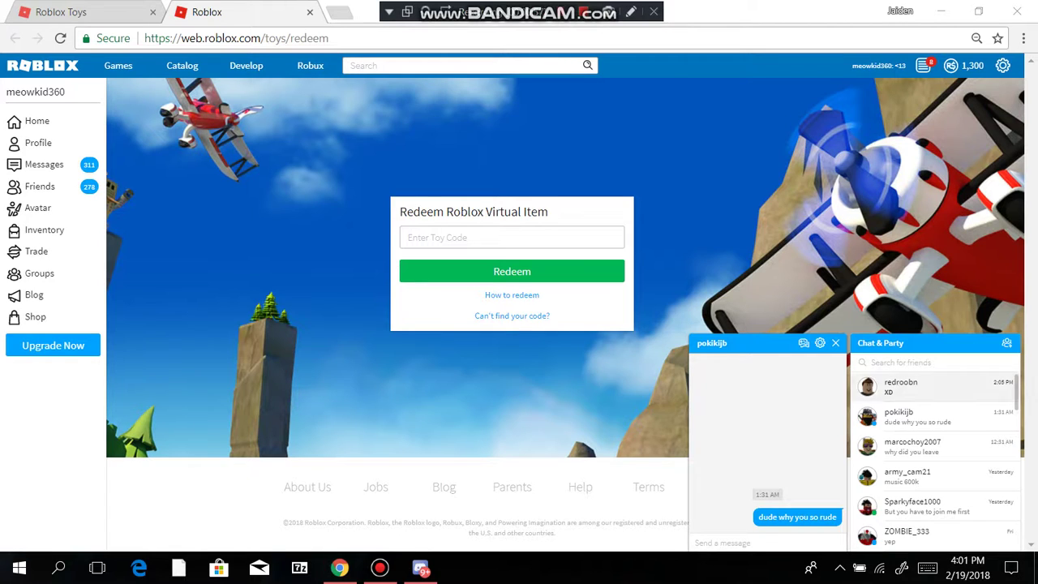
Hide the chat panels, redeem a toy code for the American Baseball Cap, then reload the redeem page
{"action": "left_click", "coordinate": [835, 343]}
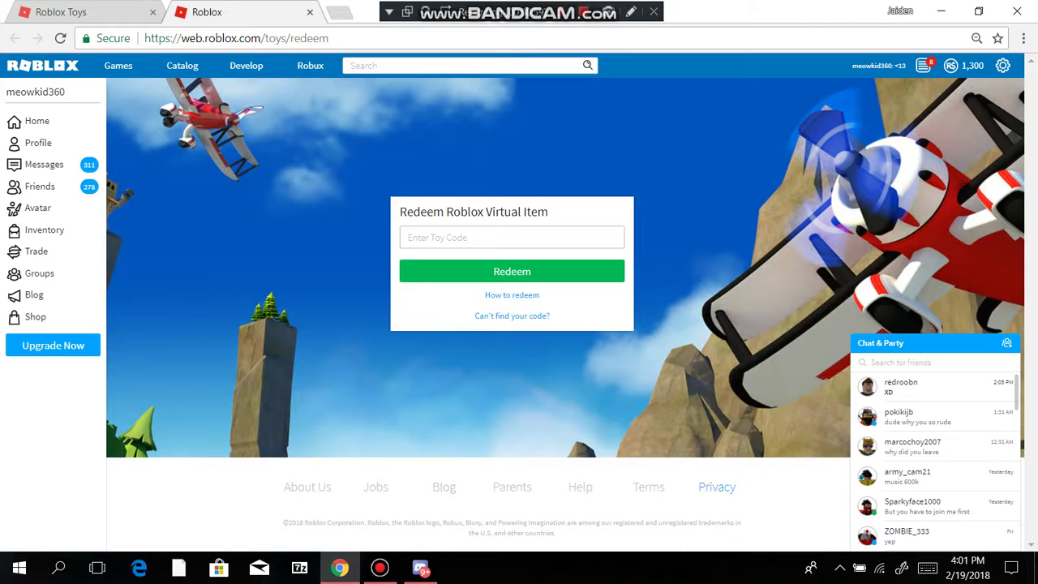
{"action": "left_click", "coordinate": [880, 343]}
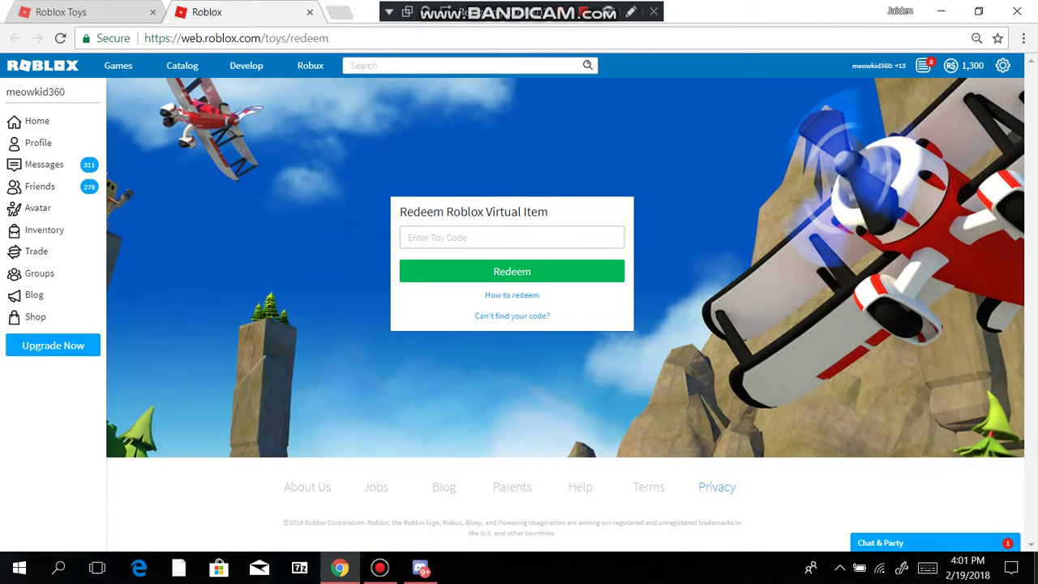
{"action": "left_click", "coordinate": [512, 236]}
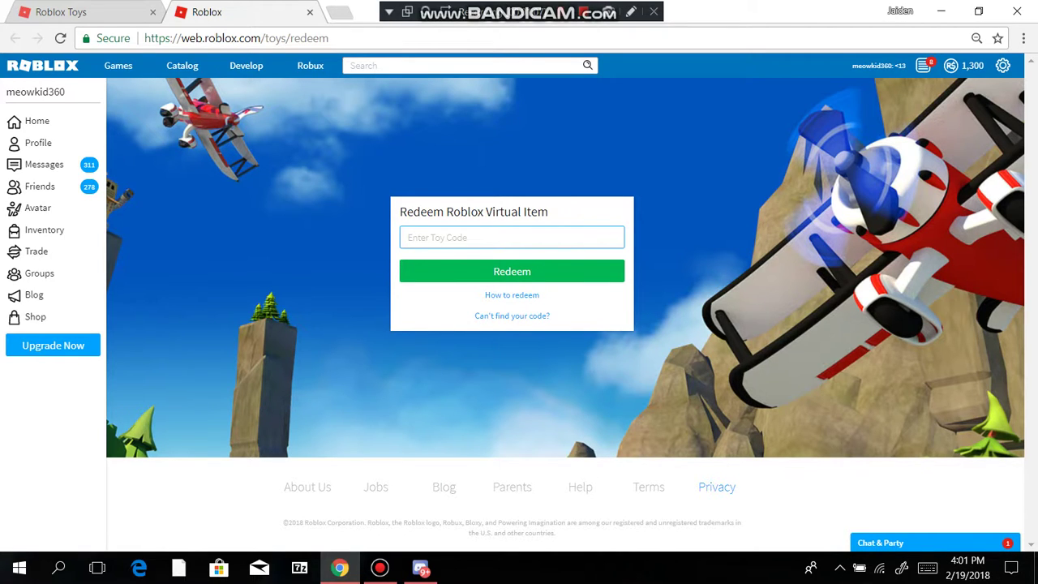
{"action": "key", "text": "Return"}
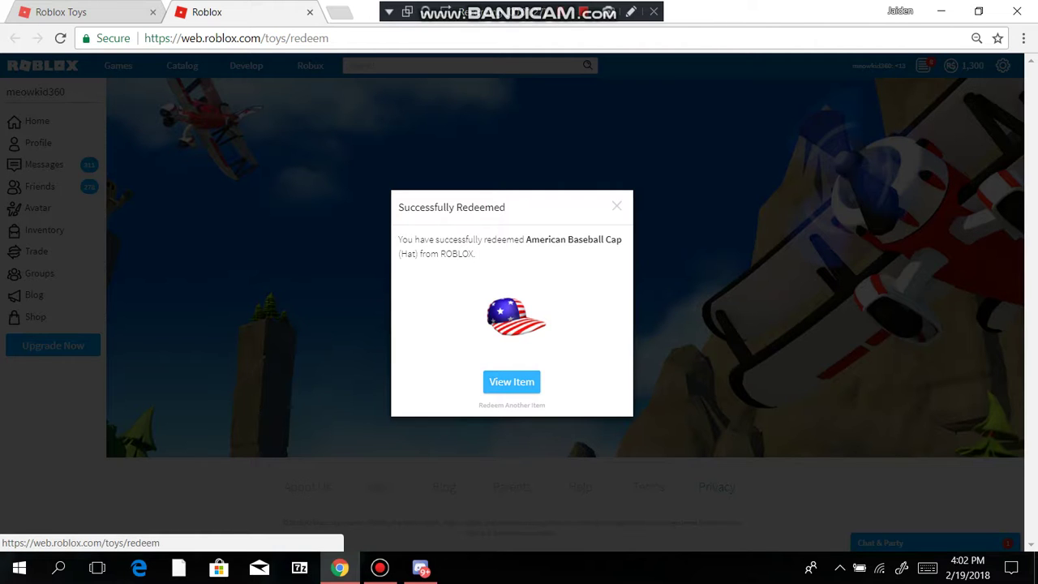
{"action": "left_click", "coordinate": [511, 381]}
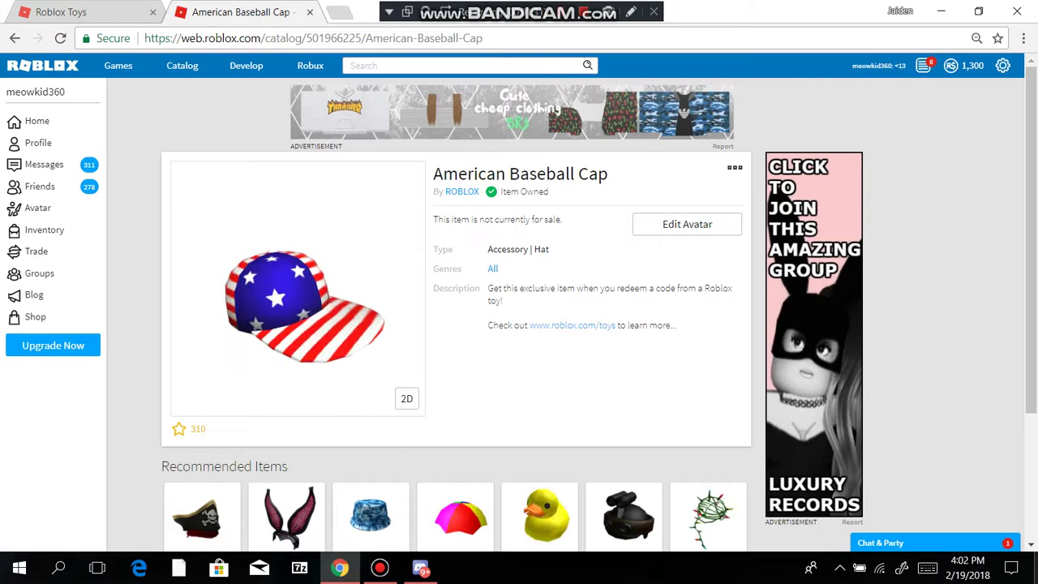
{"action": "key", "text": "F5"}
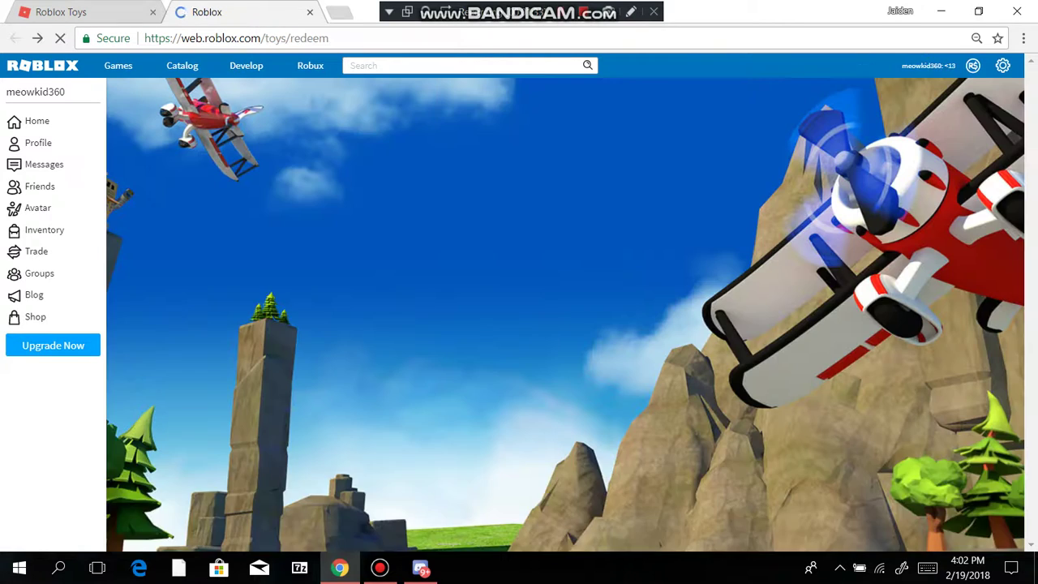
Redeem a second toy code, correcting a typo, for the Copper Bottom Pot hat and dismiss the confirmation
{"action": "left_click", "coordinate": [512, 237]}
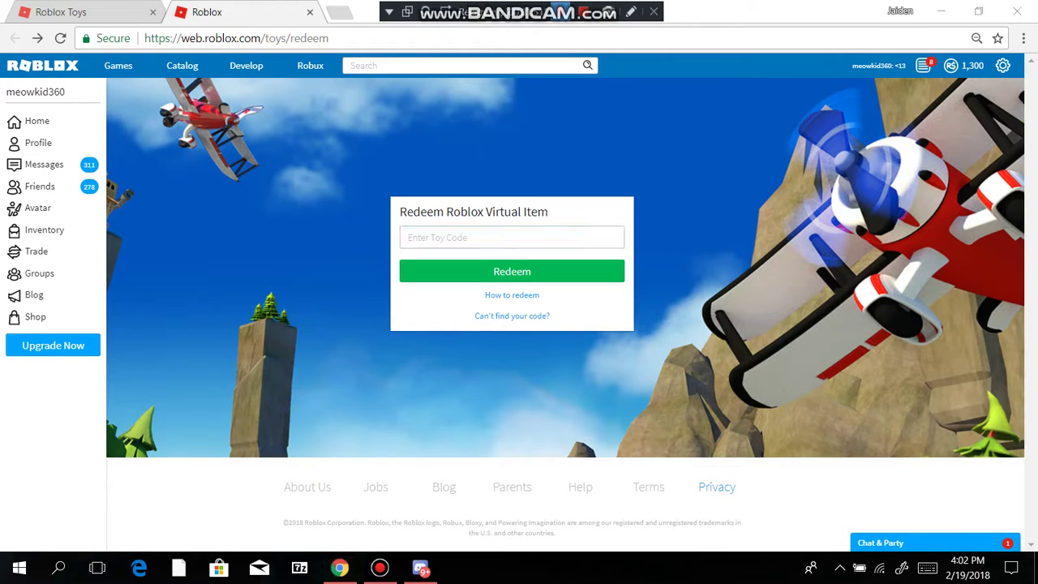
{"action": "left_click", "coordinate": [511, 237]}
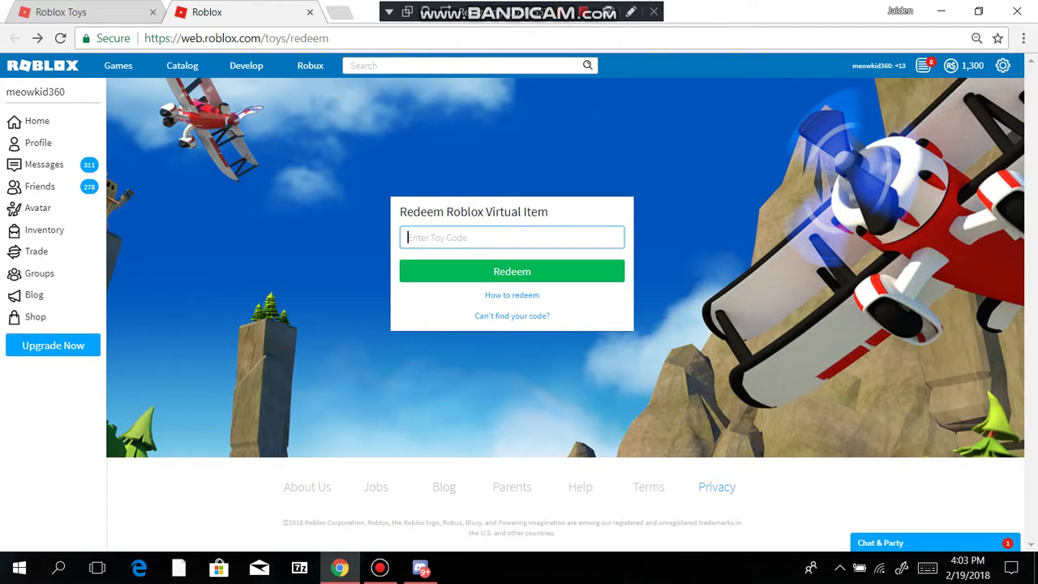
{"action": "type", "text": "s"}
{"action": "type", "text": "30"}
{"action": "key", "text": "BackSpace"}
{"action": "key", "text": "BackSpace"}
{"action": "key", "text": "BackSpace"}
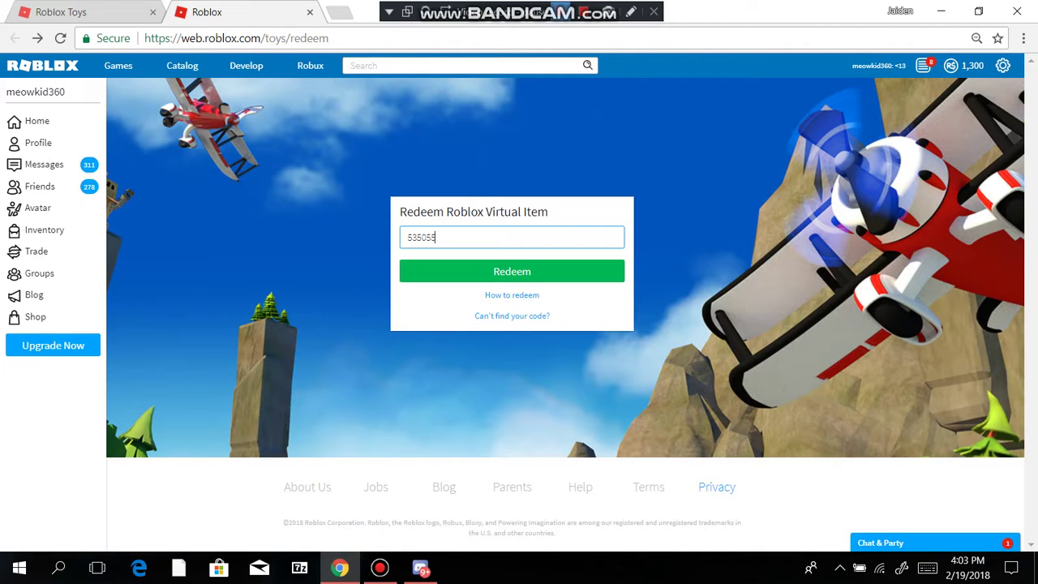
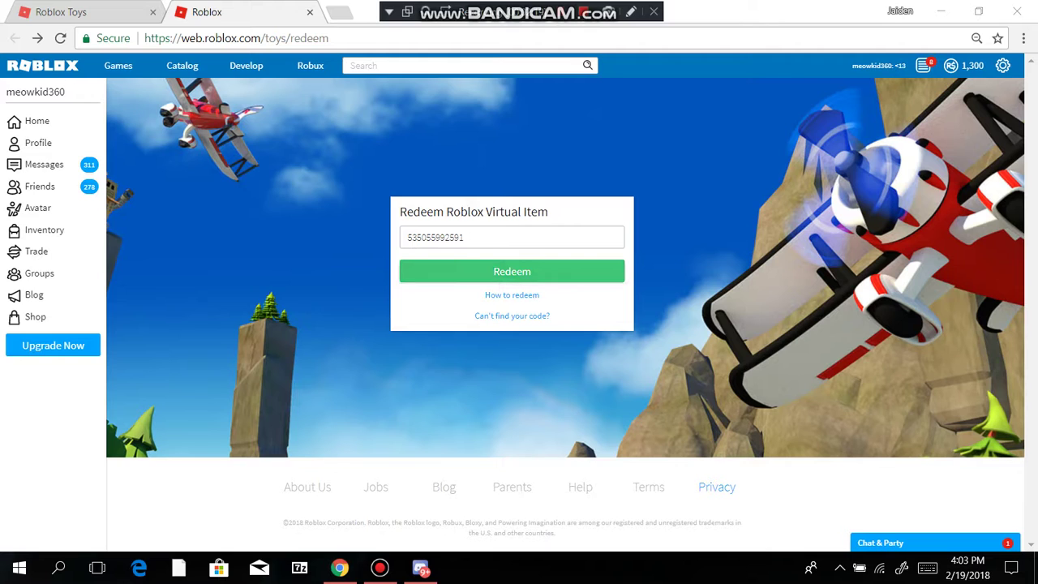
{"action": "key", "text": "Return"}
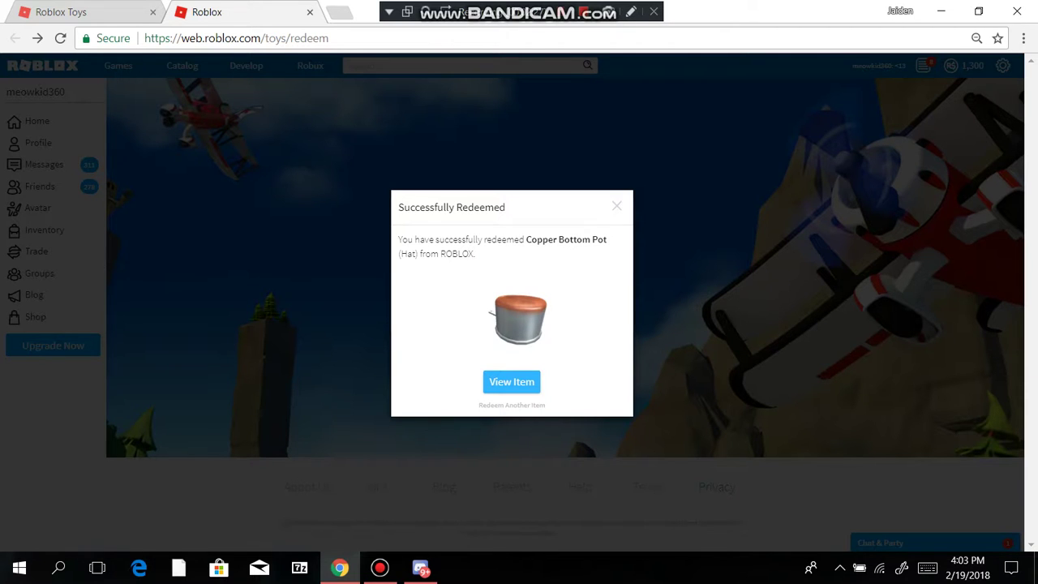
{"action": "key", "text": "Escape"}
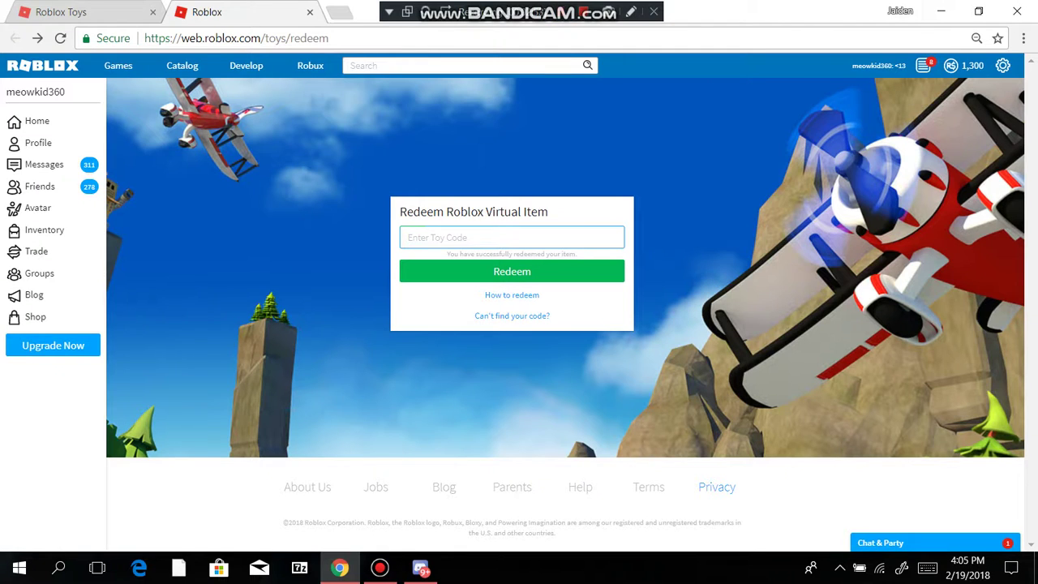
Redeem another toy code for the Emerald Noobfinders face accessory and close the success message
{"action": "key", "text": "Return"}
{"action": "key", "text": "Return"}
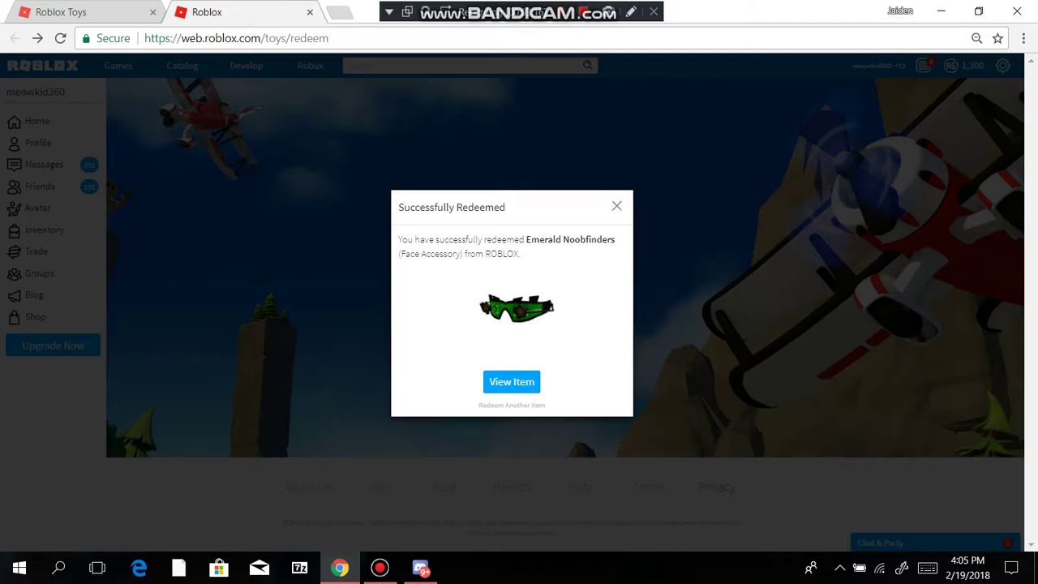
{"action": "left_click", "coordinate": [617, 206]}
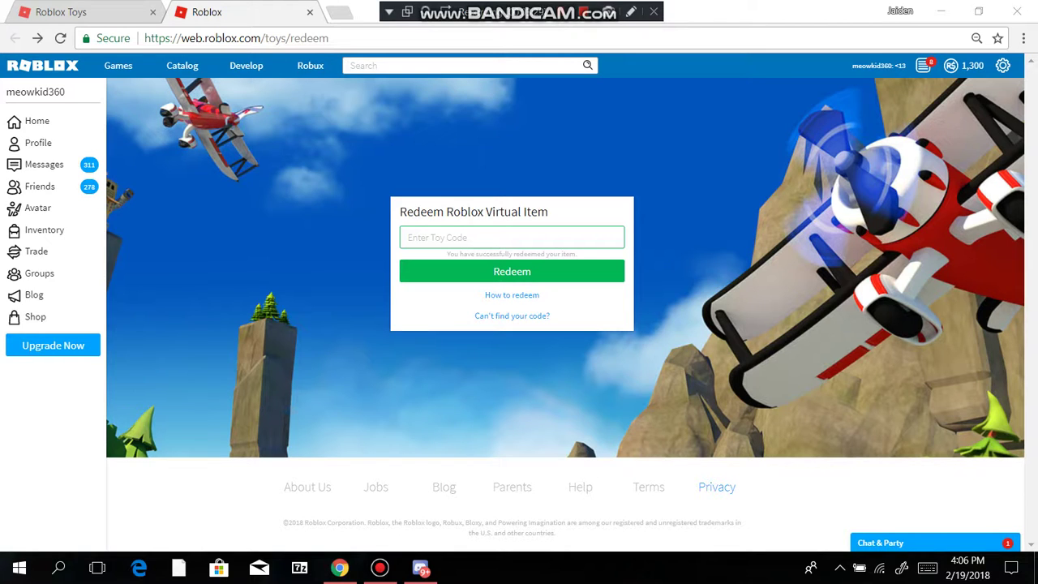
Back in the browser, enter the fourth toy code, fixing a typo, to redeem the ROBLOX Visor #2
{"action": "key", "text": "alt+Tab"}
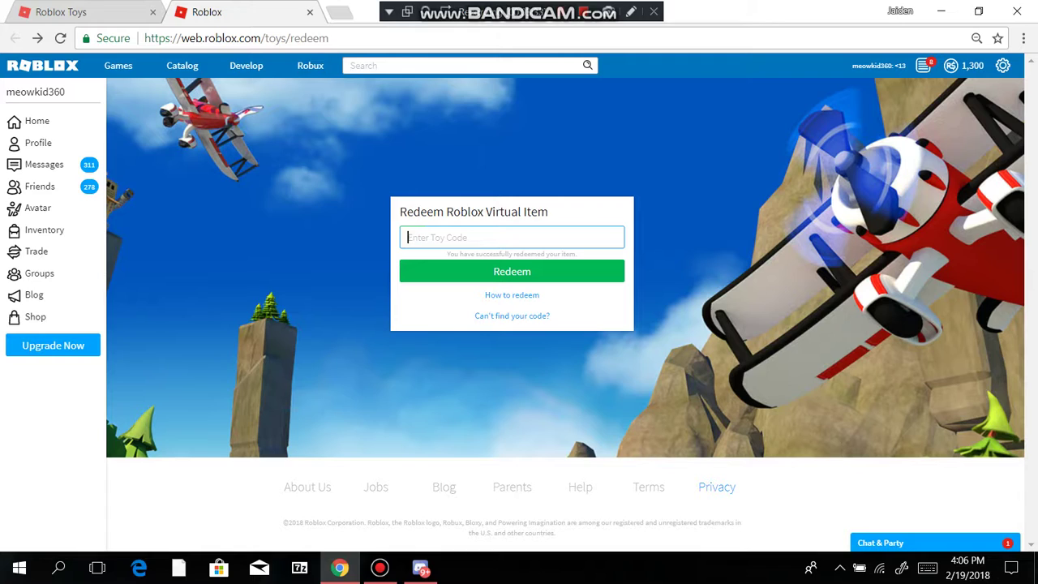
{"action": "type", "text": "3"}
{"action": "type", "text": "8"}
{"action": "key", "text": "BackSpace"}
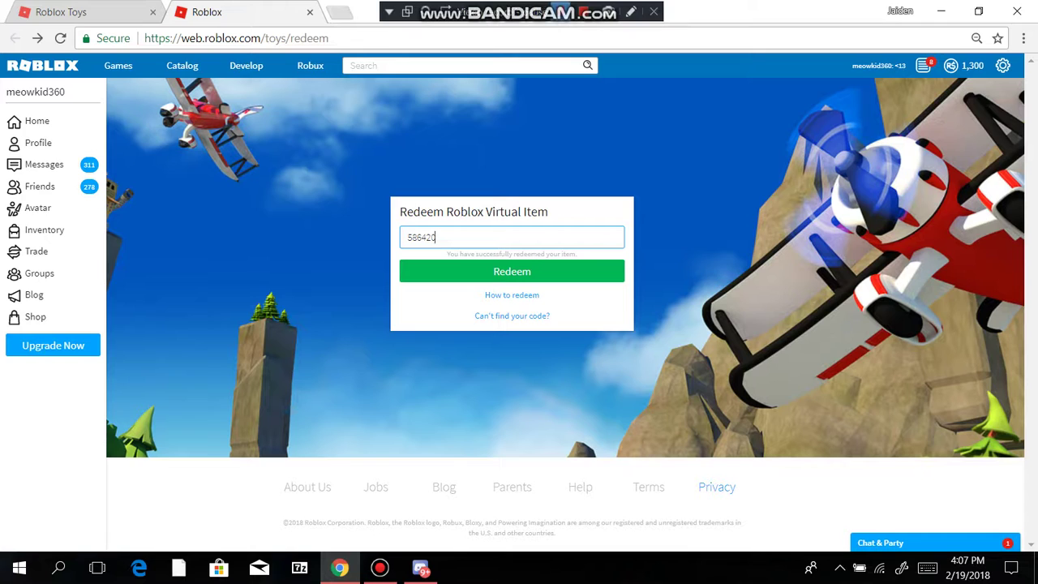
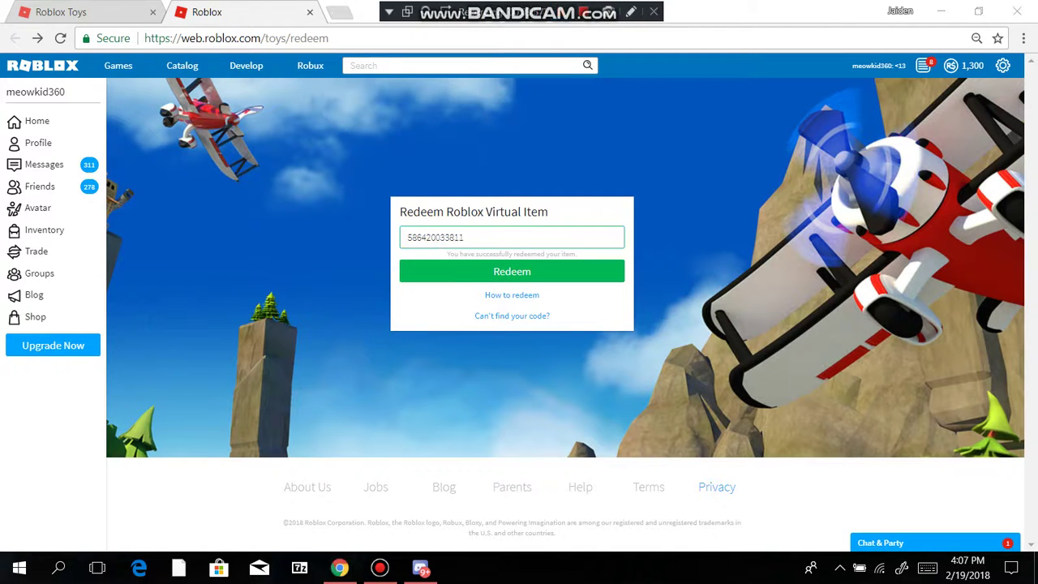
{"action": "key", "text": "Return"}
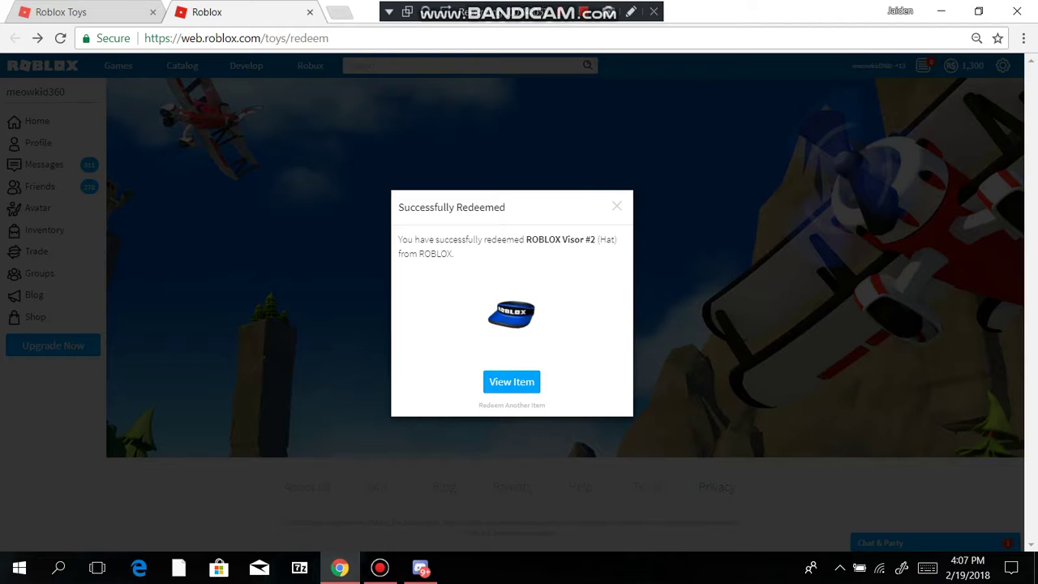
Dismiss the Visor message, paste the fifth toy code to redeem the Bee Wings, and close the confirmation
{"action": "left_click", "coordinate": [617, 206]}
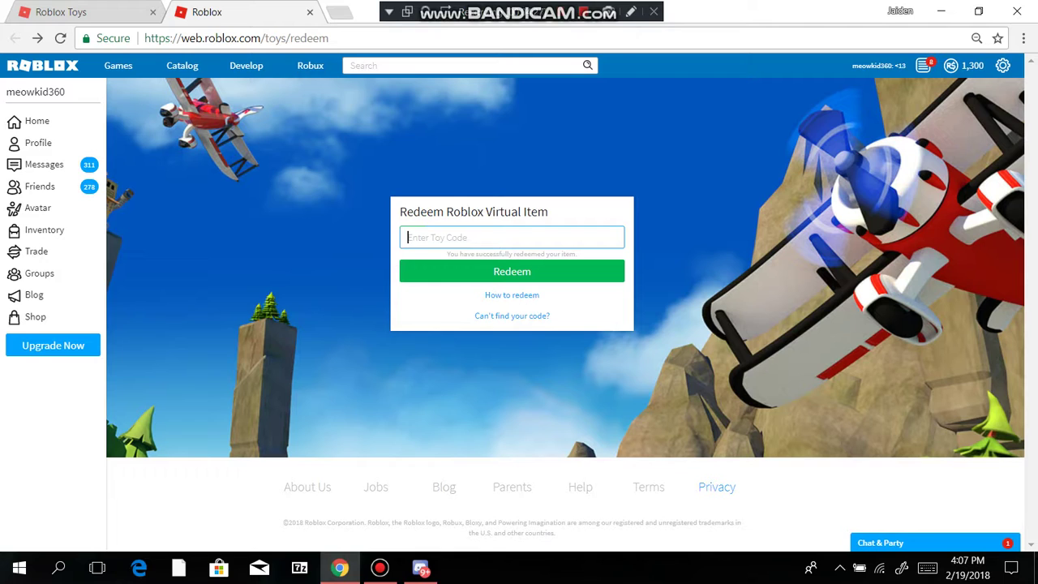
{"action": "key", "text": "ctrl+v"}
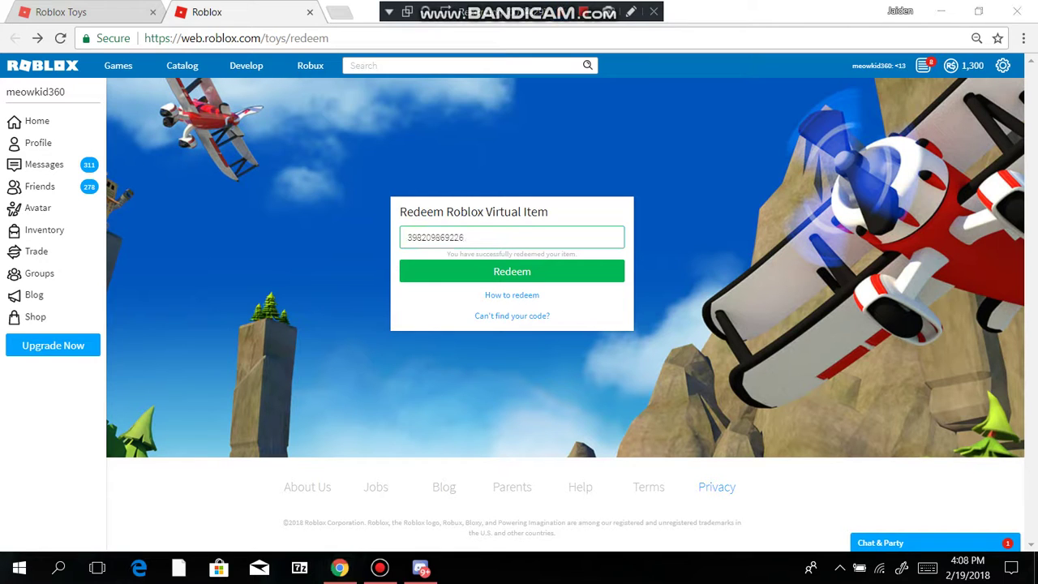
{"action": "key", "text": "Return"}
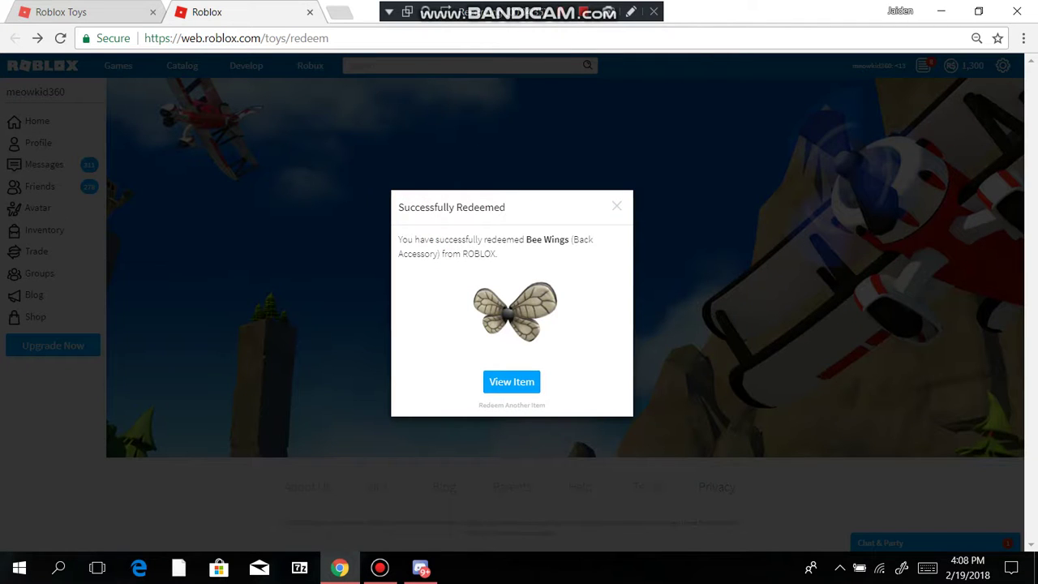
{"action": "left_click", "coordinate": [616, 206]}
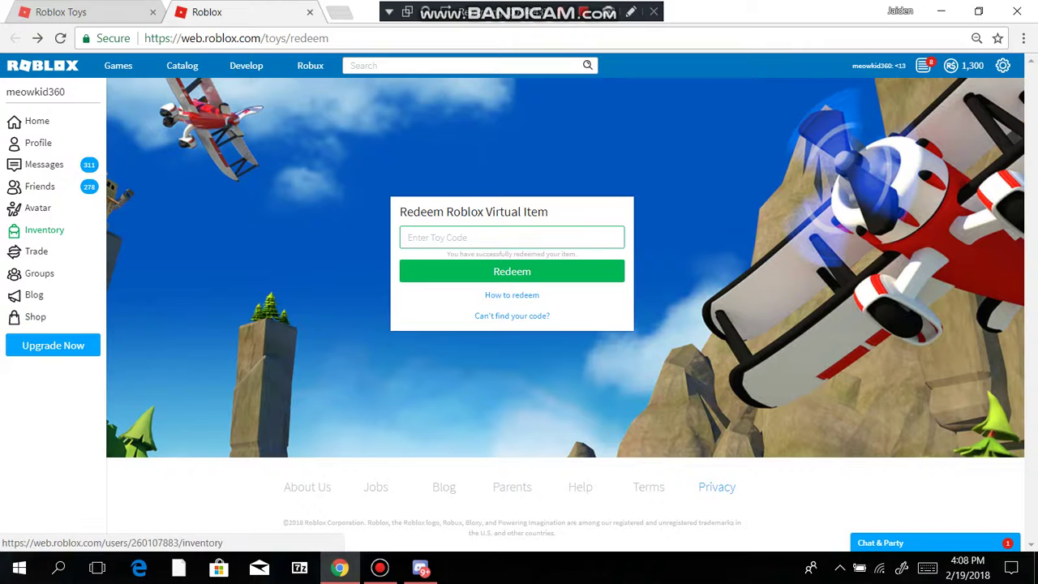
Open the Avatar Editor and look through the recent items for the five redeemed pieces
{"action": "left_click", "coordinate": [37, 208]}
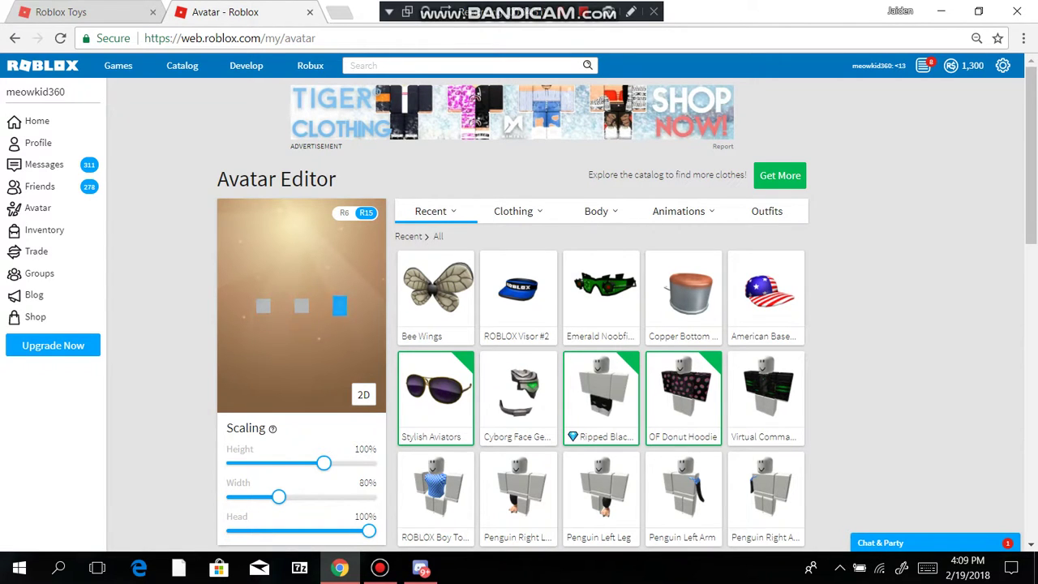
{"action": "scroll", "coordinate": [519, 324], "scroll_direction": "down", "scroll_amount": 2}
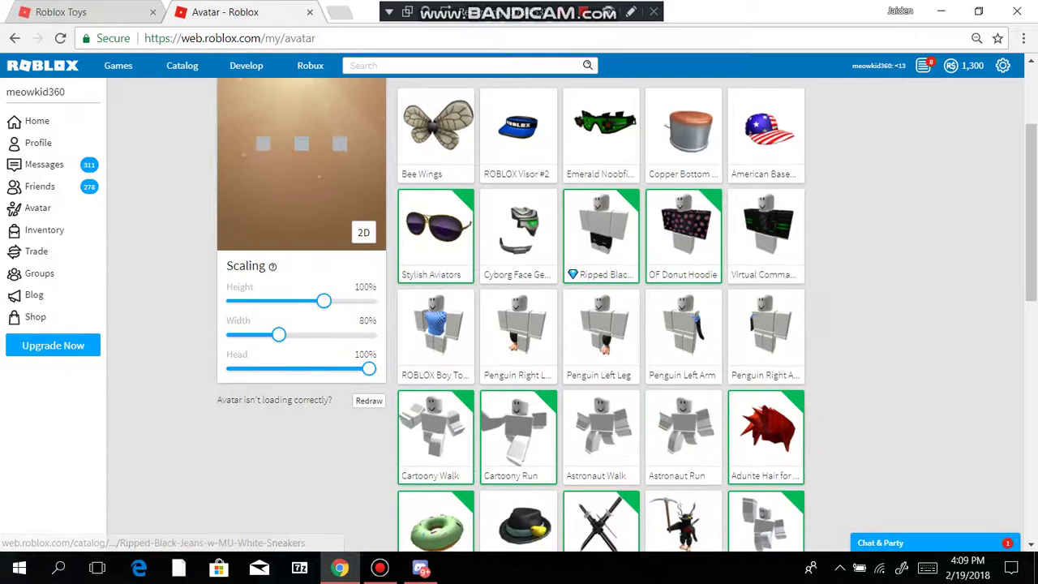
{"action": "scroll", "coordinate": [519, 324], "scroll_direction": "up", "scroll_amount": 2}
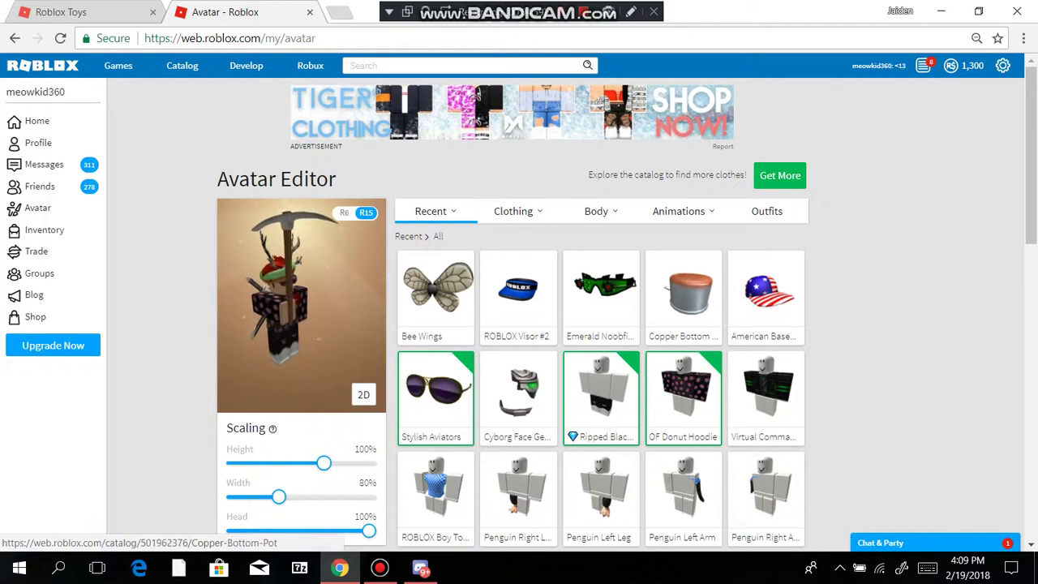
Put on a saved outfit, then equip the Emerald Noobfinders glasses from Recent items
{"action": "left_click", "coordinate": [766, 211]}
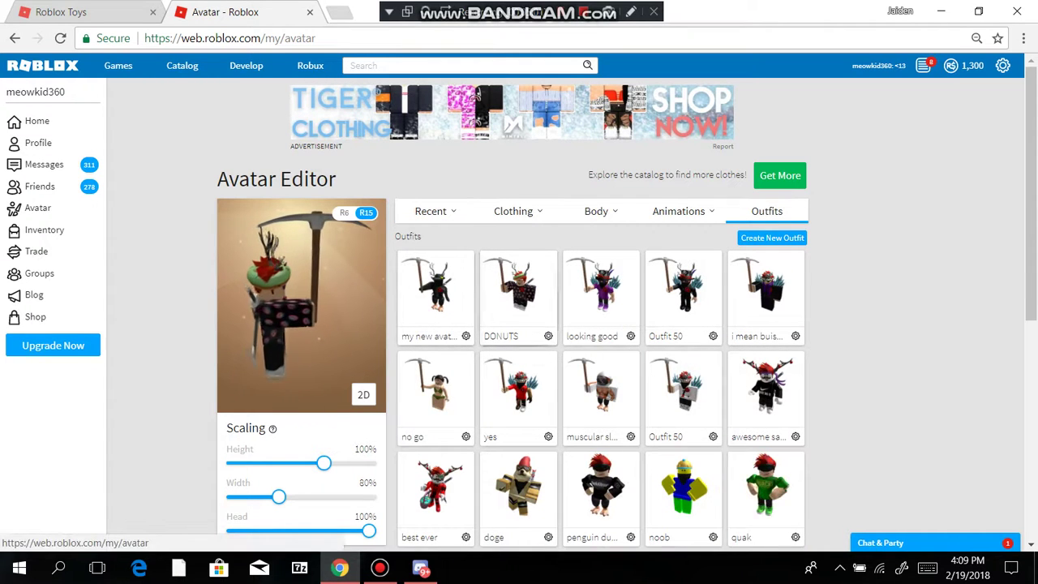
{"action": "mouse_move", "coordinate": [430, 210]}
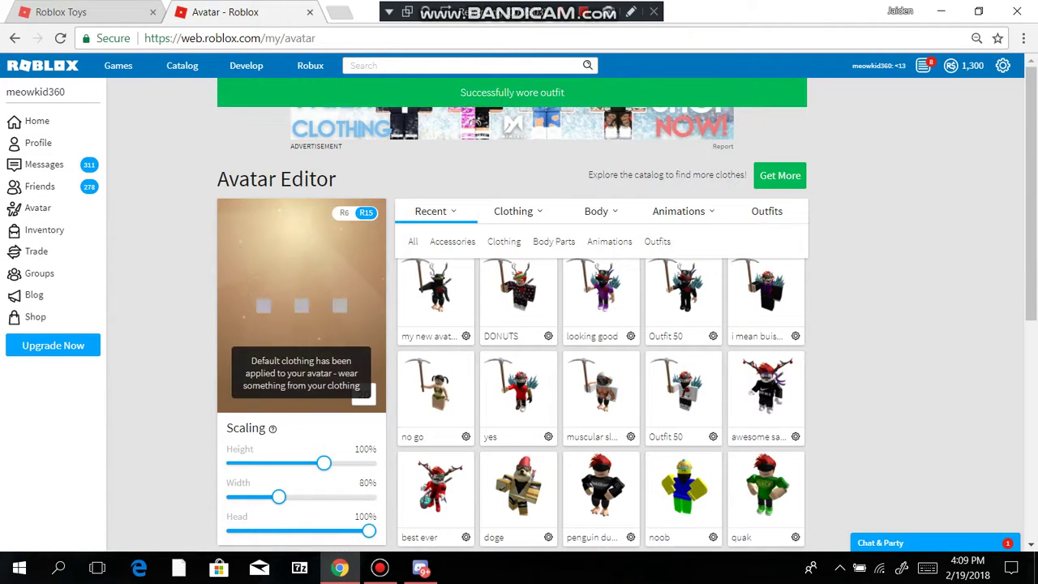
{"action": "left_click", "coordinate": [412, 241]}
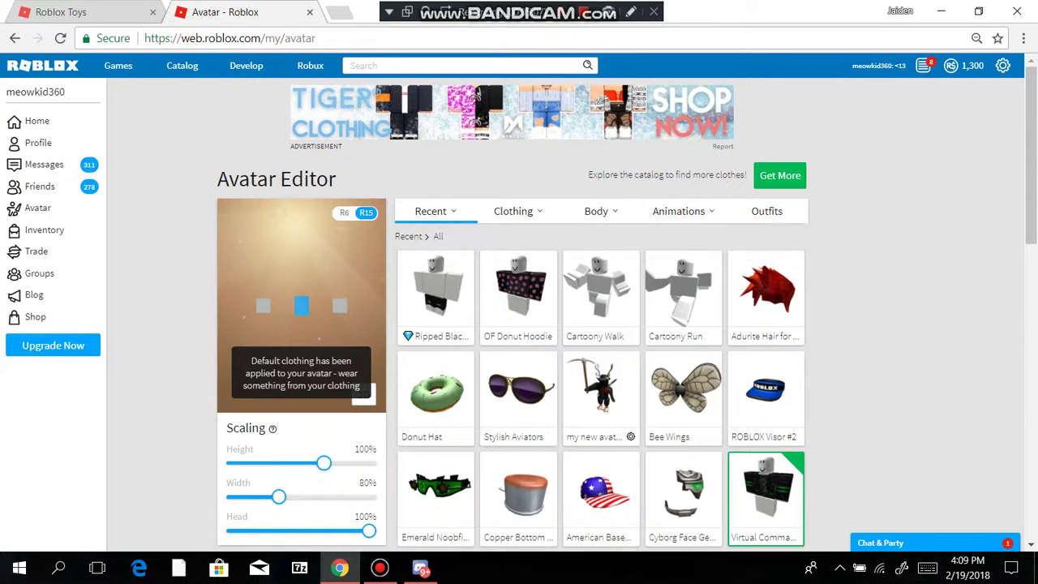
{"action": "scroll", "coordinate": [519, 398], "scroll_direction": "down", "scroll_amount": 1}
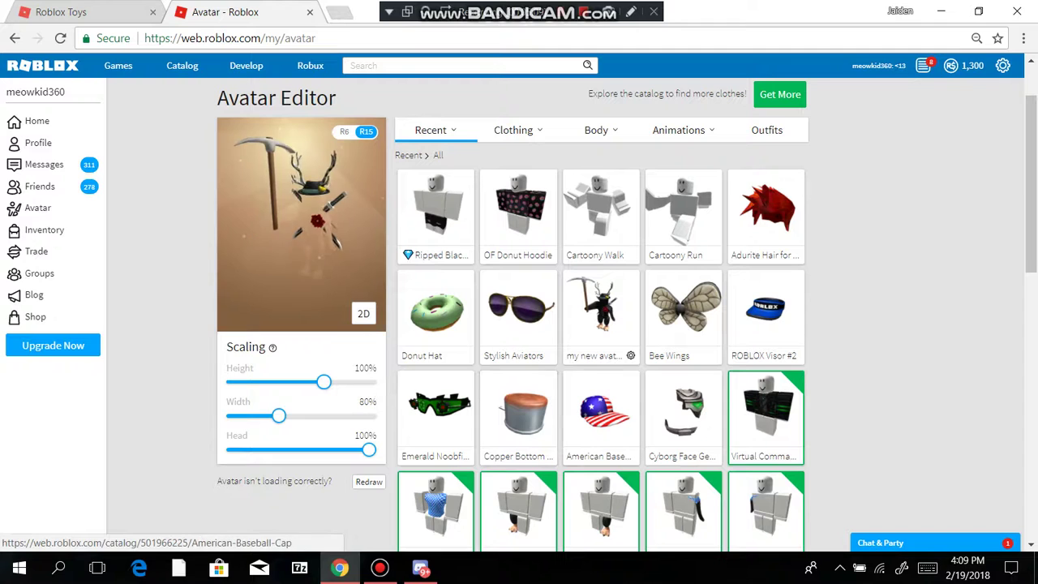
{"action": "left_click", "coordinate": [436, 409]}
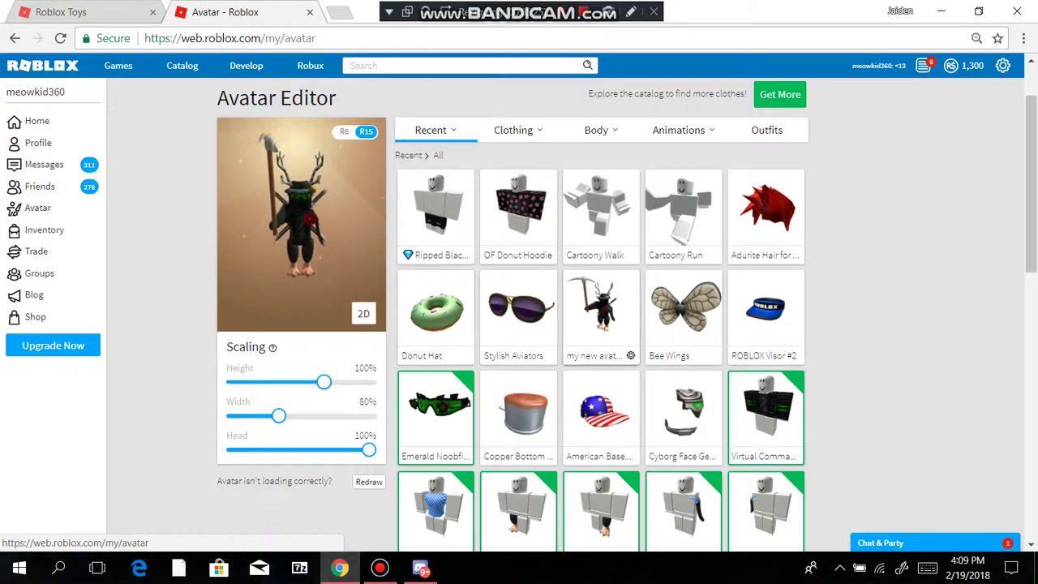
Equip the Bee Wings, check the avatar preview, and return to the Roblox Home page
{"action": "left_click", "coordinate": [684, 313]}
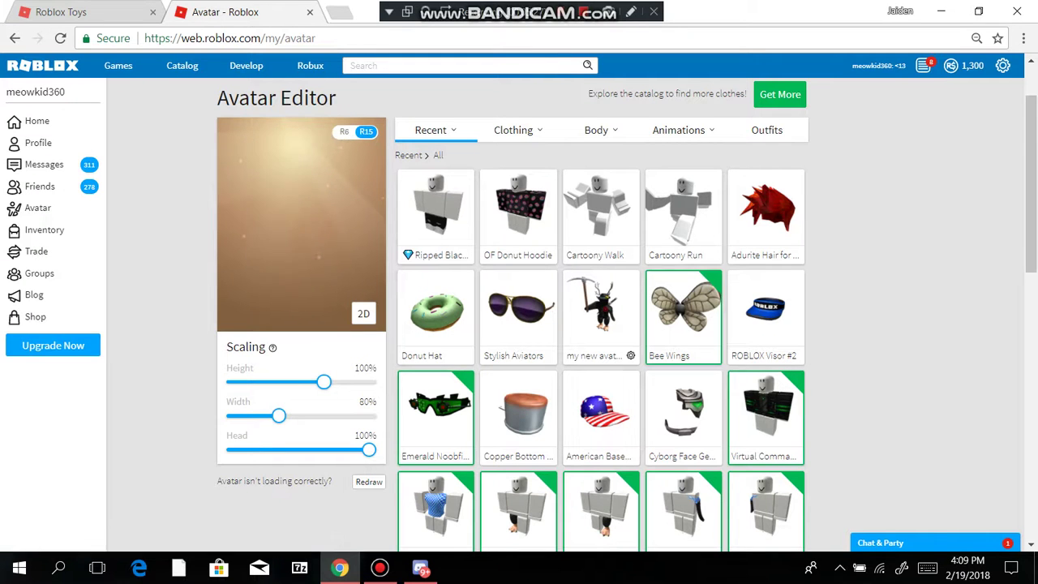
{"action": "scroll", "coordinate": [684, 312], "scroll_direction": "down", "scroll_amount": 5}
{"action": "scroll", "coordinate": [683, 313], "scroll_direction": "up", "scroll_amount": 5}
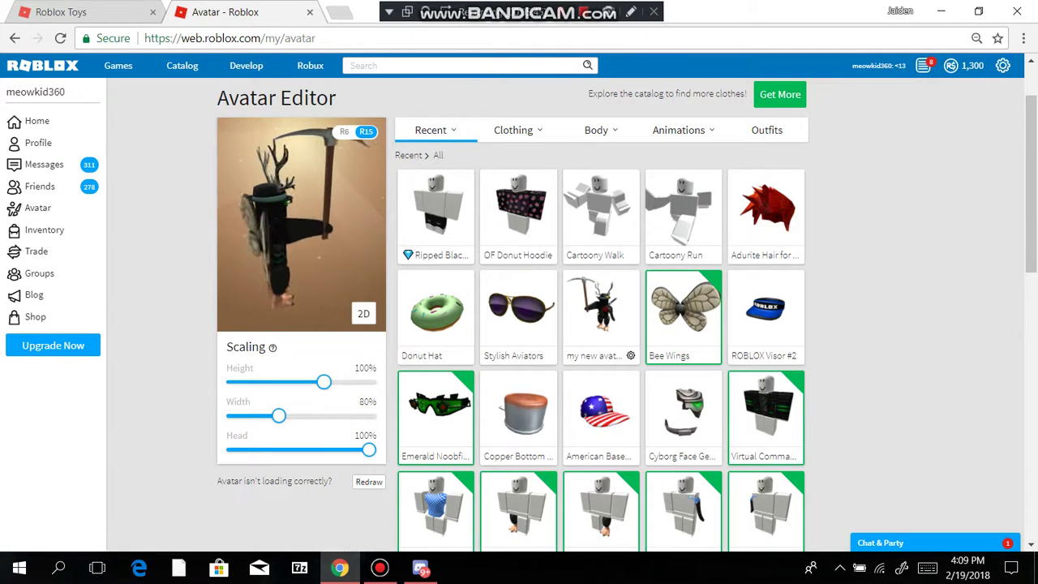
{"action": "left_click", "coordinate": [36, 121]}
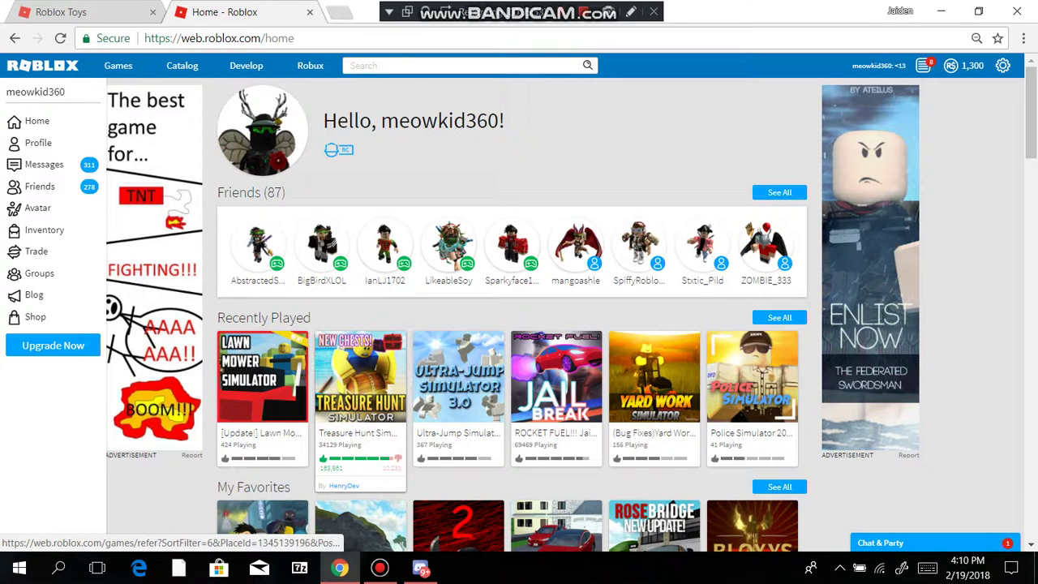
Launch Treasure Hunt Simulator from its game page and let the Roblox client open
{"action": "left_click", "coordinate": [360, 377]}
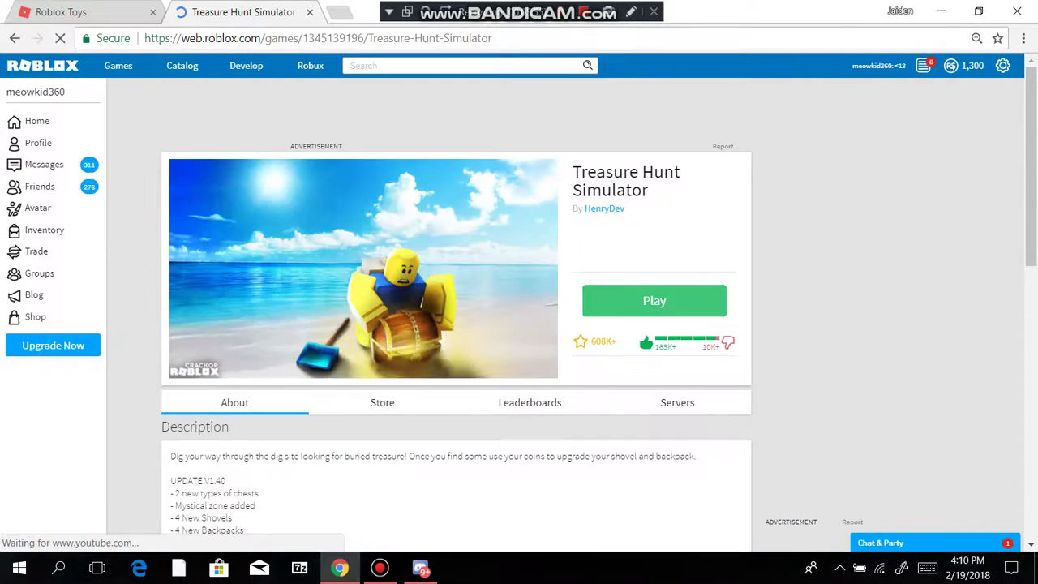
{"action": "left_click", "coordinate": [655, 300]}
{"action": "left_click", "coordinate": [574, 129]}
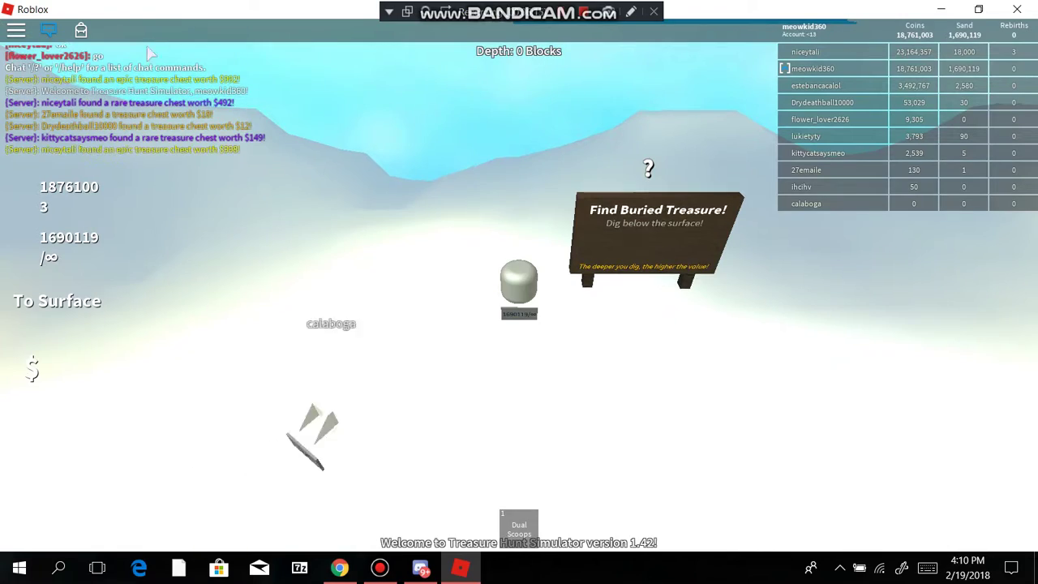
Run the avatar across the beach toward the treasure chest and leaderboard signs, swinging the camera around
{"action": "key", "text": "Left"}
{"action": "key", "text": "Left"}
{"action": "key", "text": "Left"}
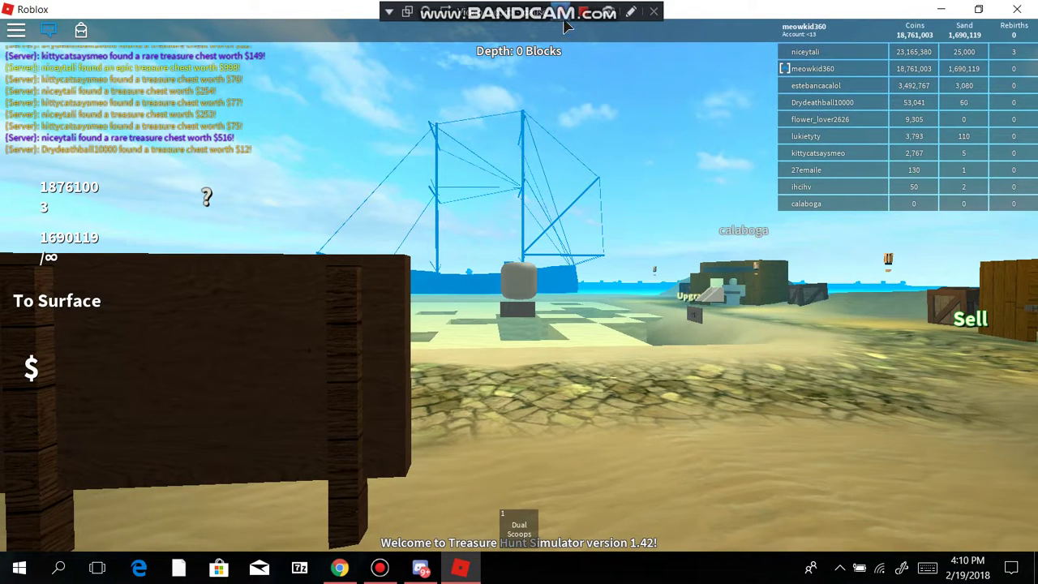
{"action": "key", "text": "Left"}
{"action": "key", "text": "Left"}
{"action": "key", "text": "Left"}
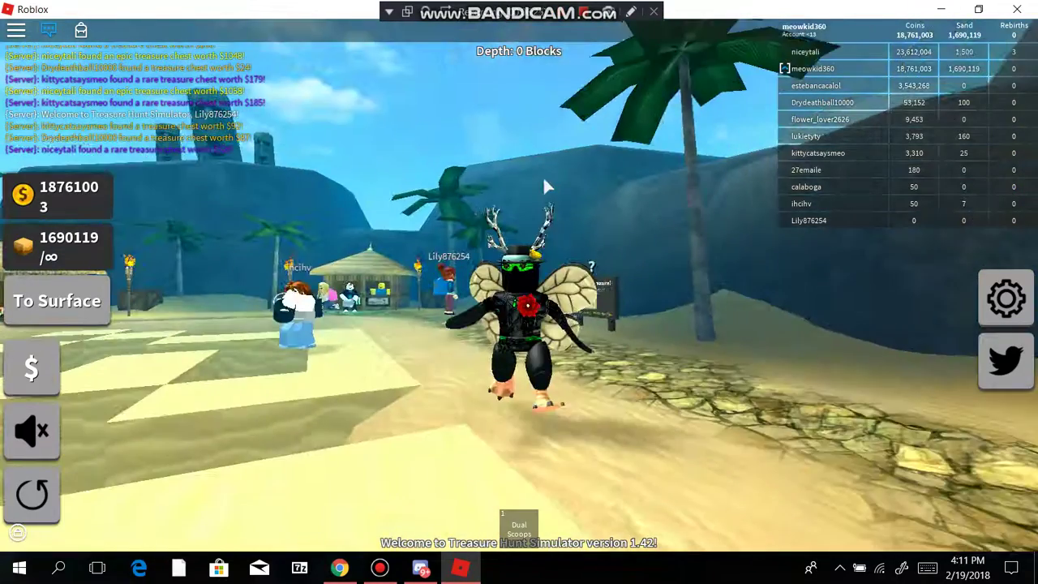
{"action": "key", "text": "a"}
{"action": "key", "text": "w"}
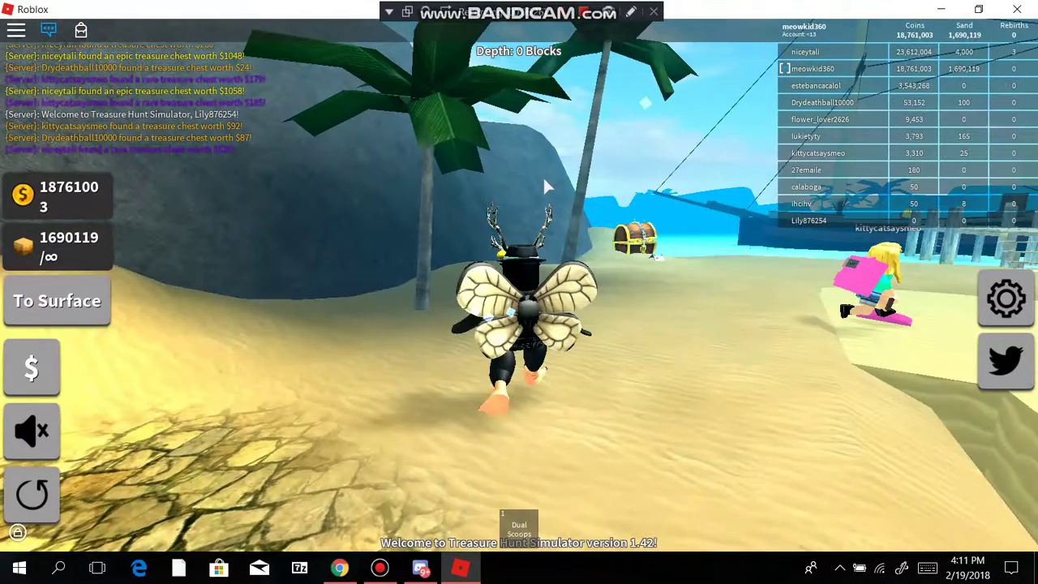
{"action": "key", "text": "Left"}
{"action": "key", "text": "Left"}
{"action": "key", "text": "Left"}
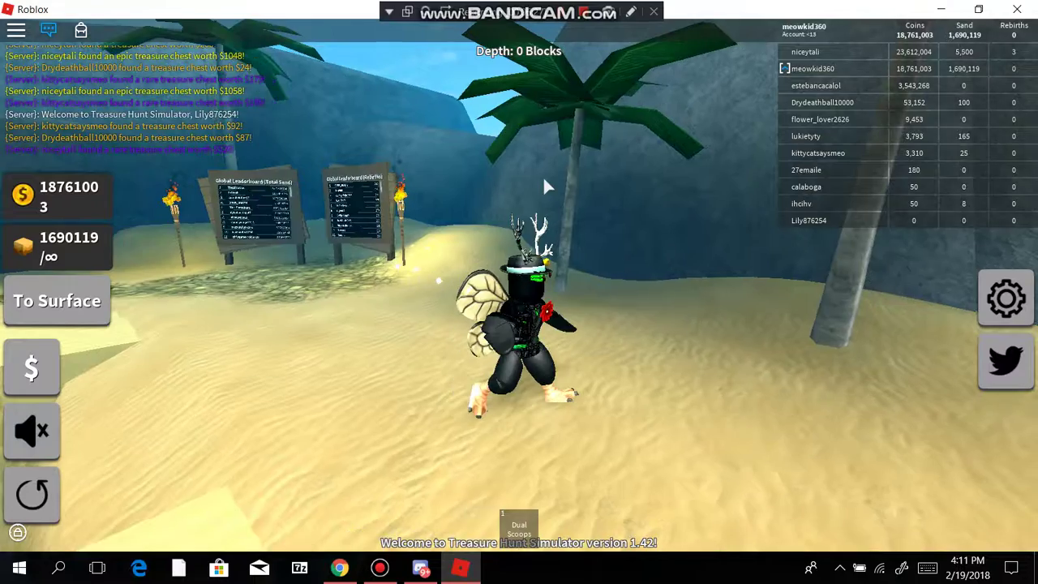
{"action": "key", "text": "Left"}
{"action": "key", "text": "Left"}
{"action": "key", "text": "Left"}
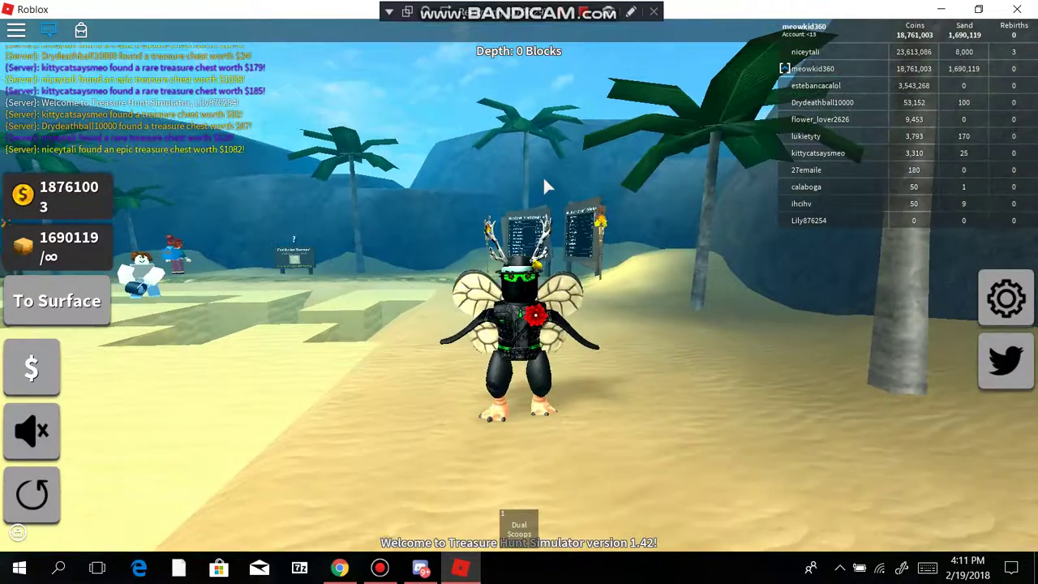
Walk the avatar toward the shipwreck and turn it to show its front with wings and antlers
{"action": "key", "text": "s"}
{"action": "key", "text": "w"}
{"action": "key", "text": "Right"}
{"action": "key", "text": "Right"}
{"action": "key", "text": "Right"}
{"action": "key", "text": "w"}
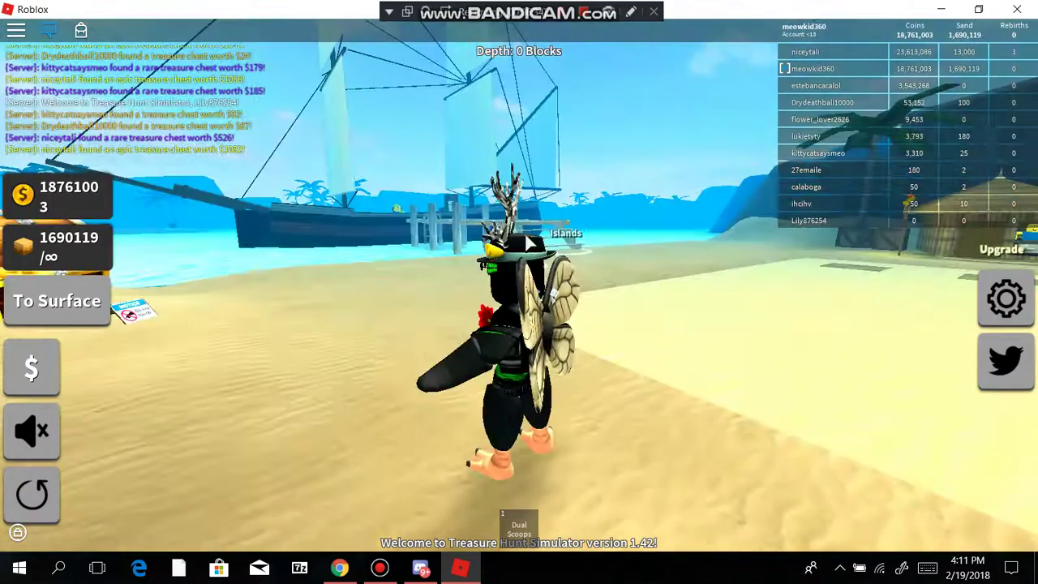
{"action": "key", "text": "Right"}
{"action": "key", "text": "Right"}
{"action": "key", "text": "Right"}
{"action": "key", "text": "Right"}
{"action": "key", "text": "1"}
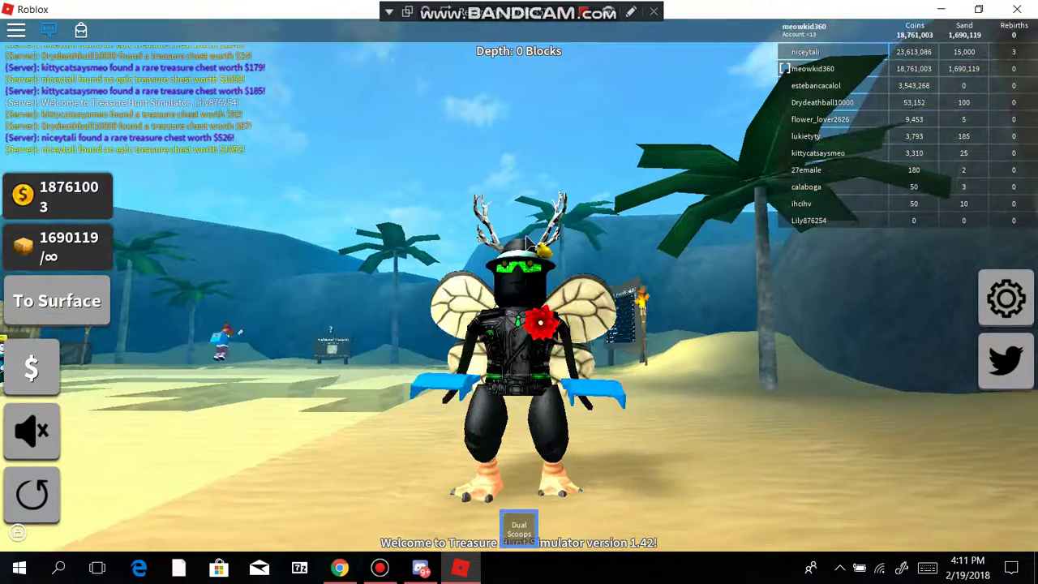
{"action": "key", "text": "s"}
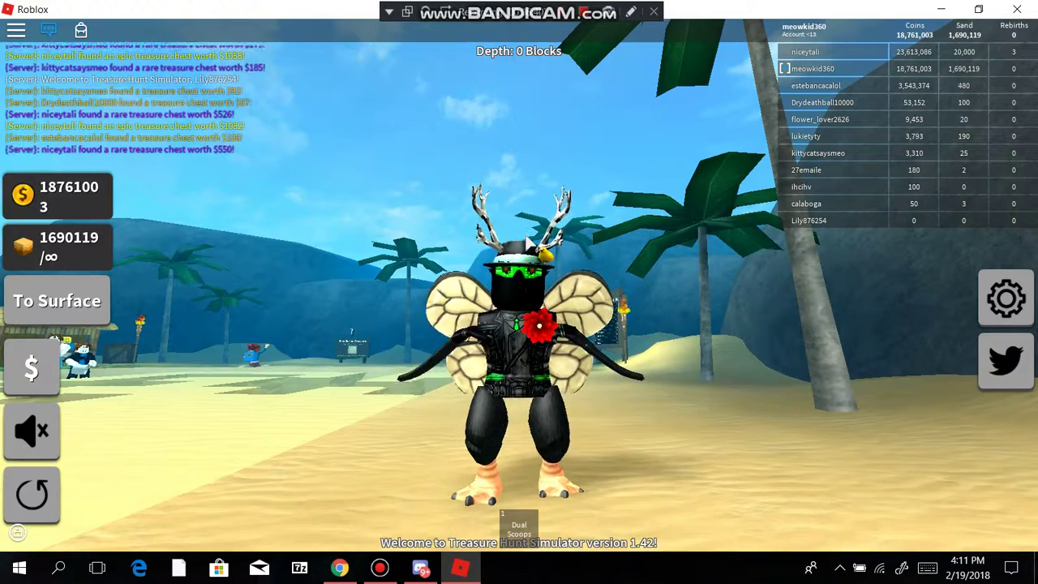
Walk the avatar toward the ship and to the right, then turn it to face the camera
{"action": "key", "text": "a"}
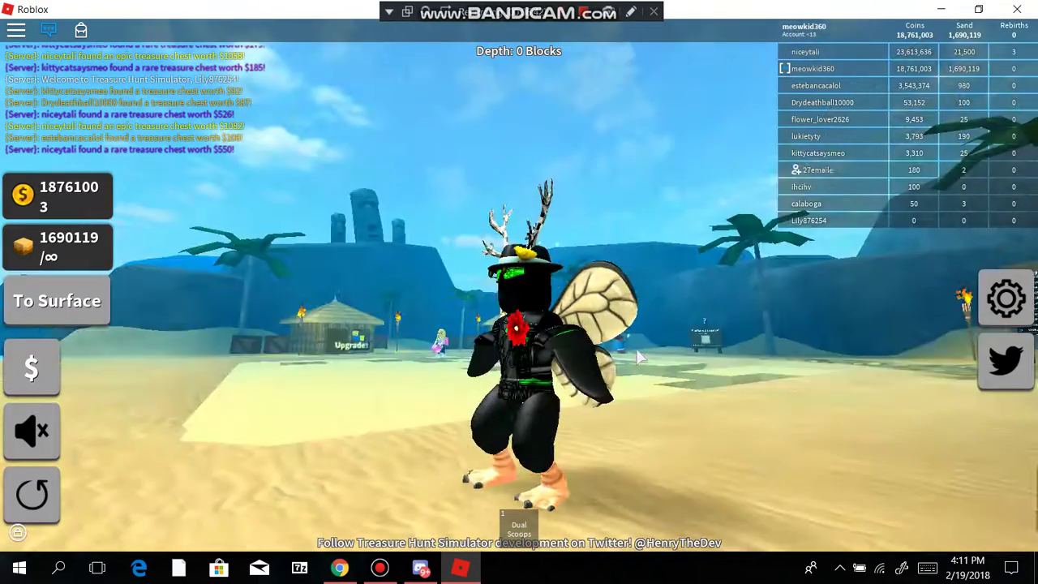
{"action": "key", "text": "w"}
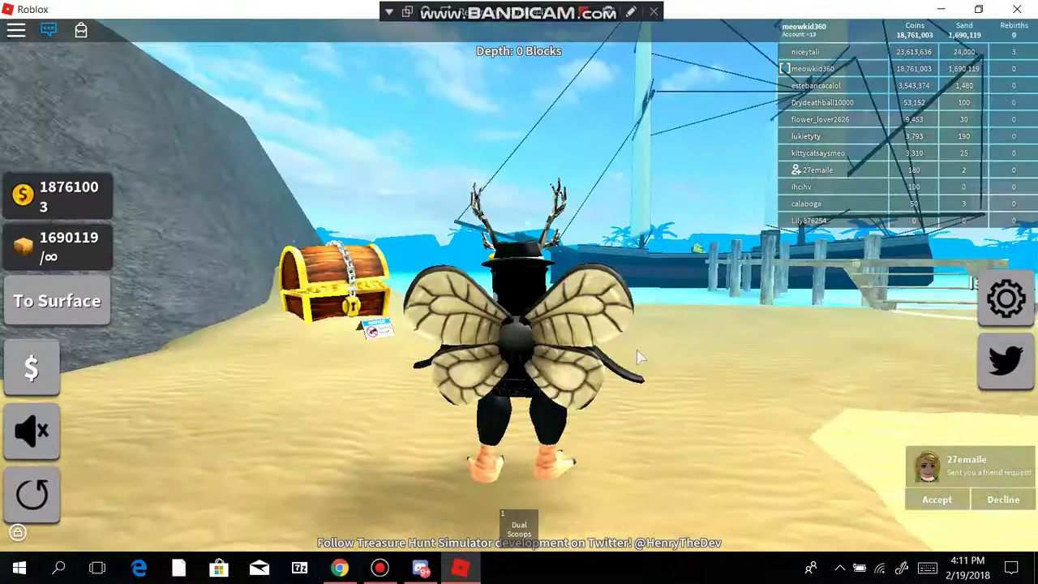
{"action": "key", "text": "d"}
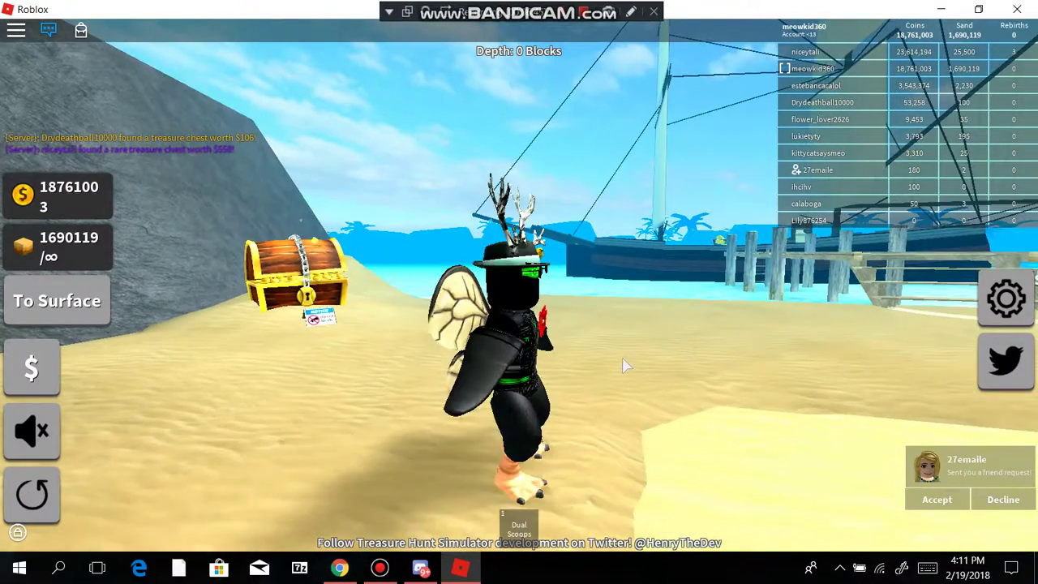
{"action": "key", "text": "s"}
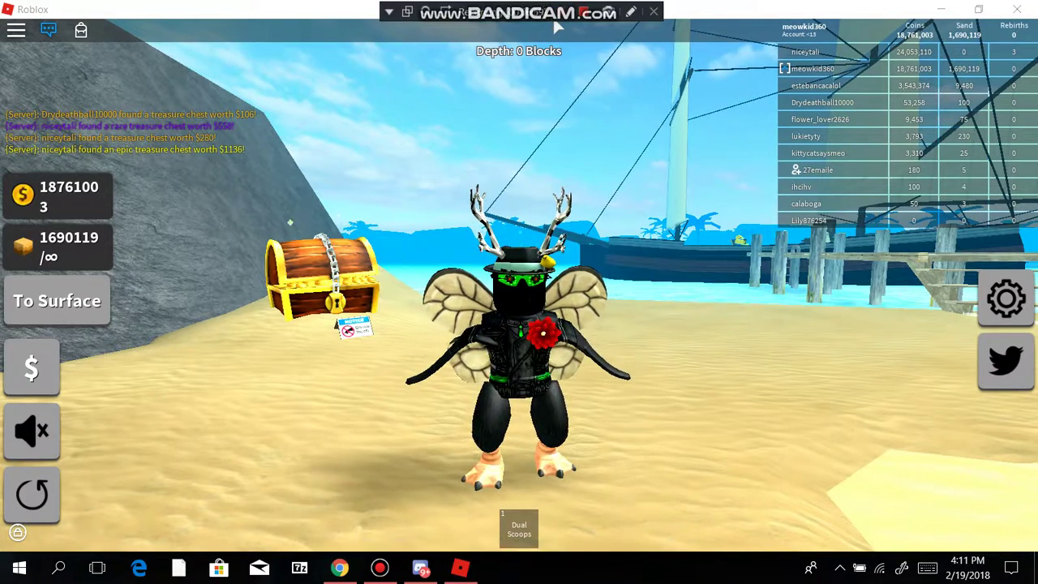
Walk toward the treasure chest, show the avatar's front up close, return to spawn and zoom in and out
{"action": "key", "text": "a"}
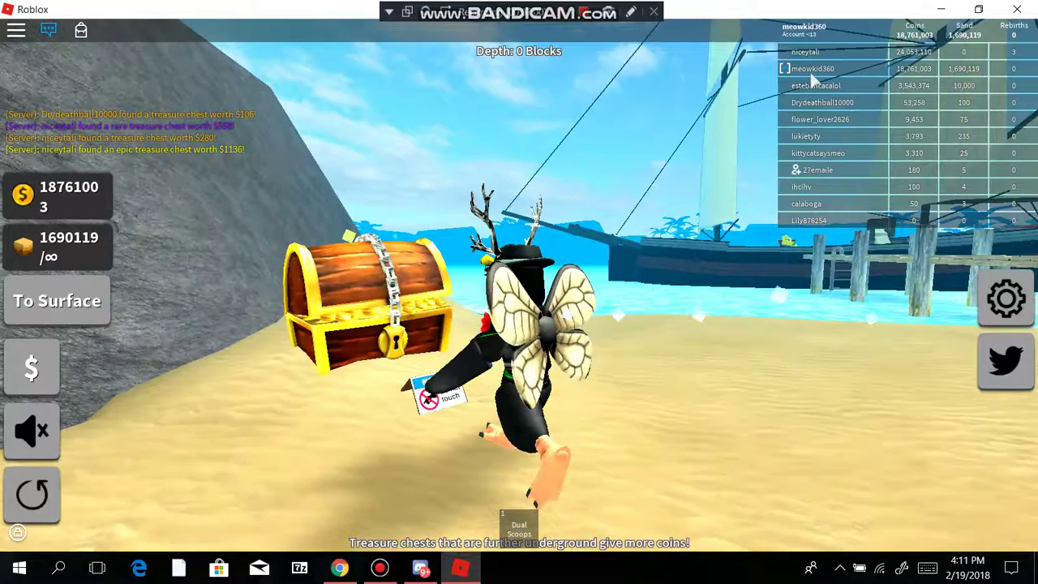
{"action": "key", "text": "Left"}
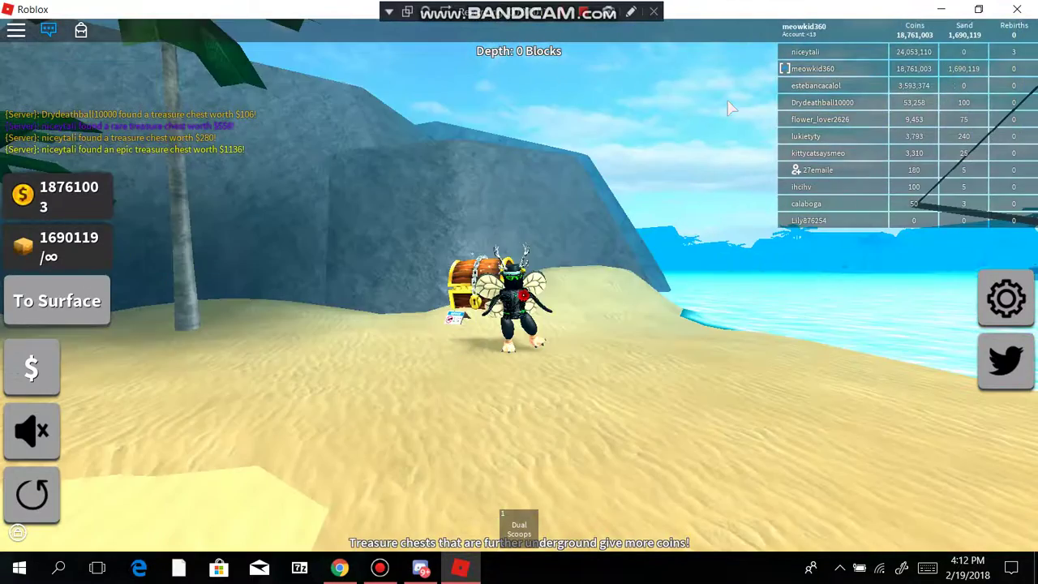
{"action": "key", "text": "s"}
{"action": "key", "text": "w"}
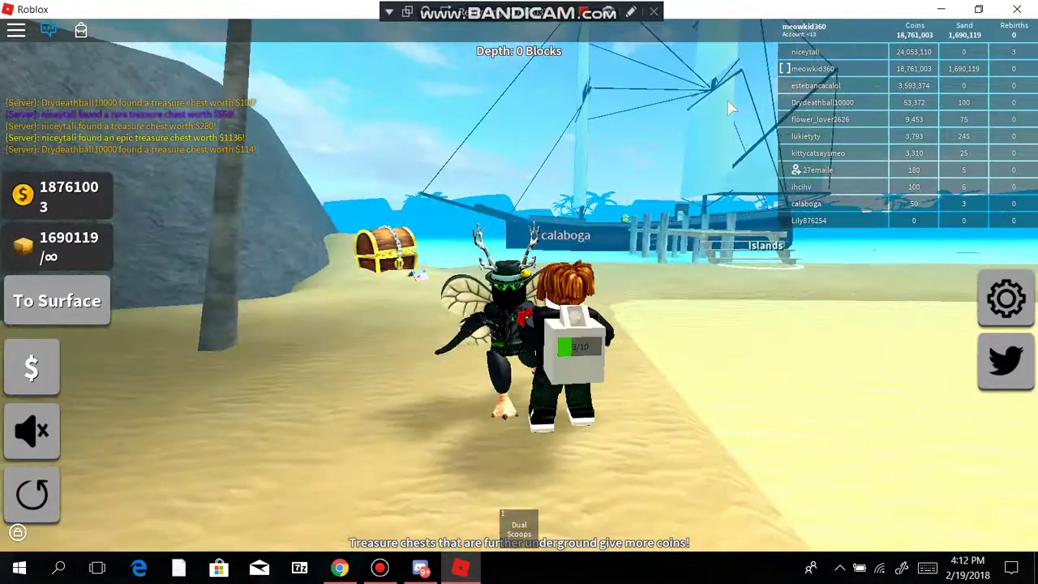
{"action": "key", "text": "s"}
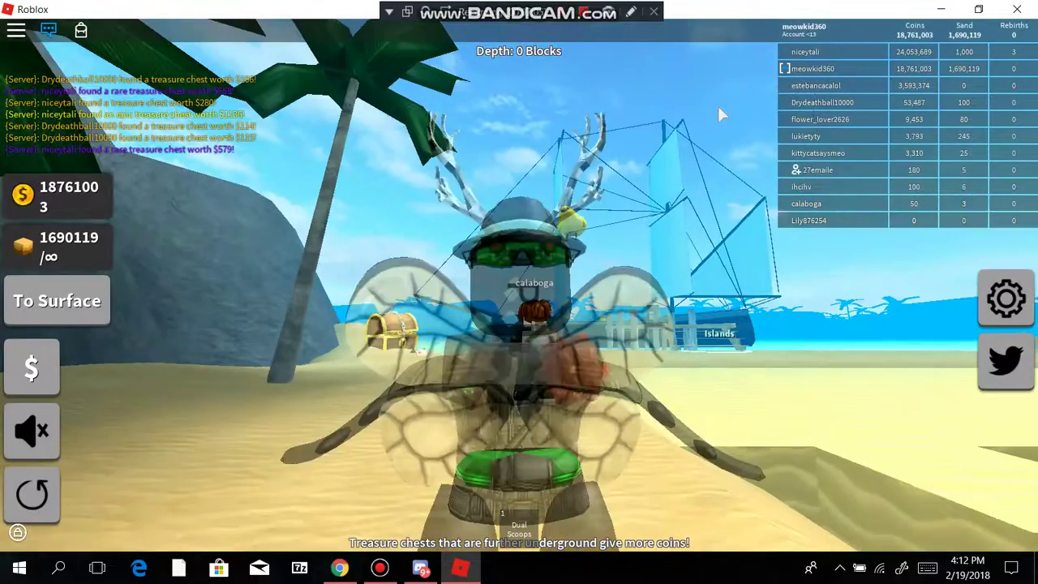
{"action": "key", "text": "w"}
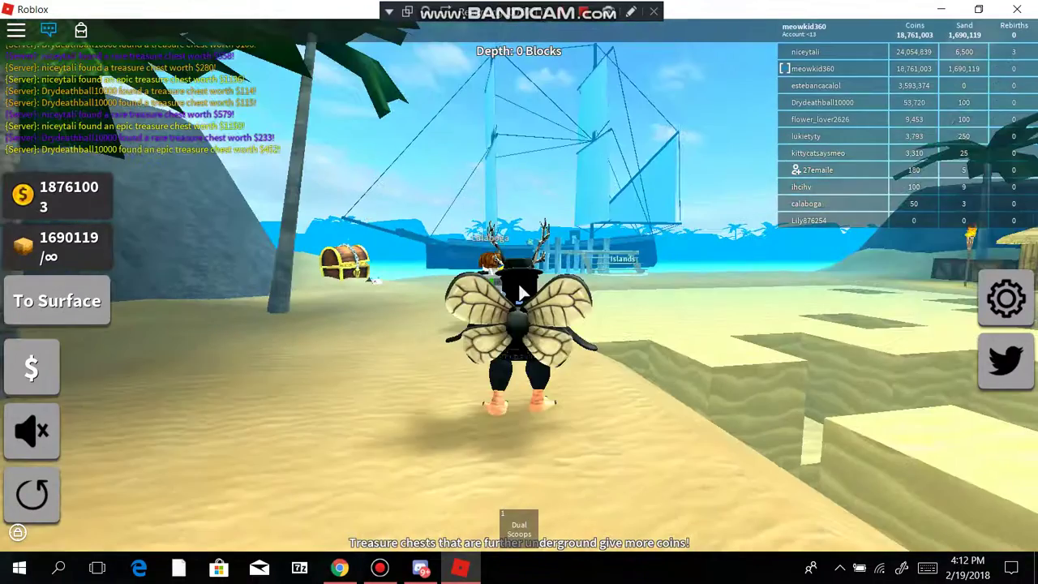
{"action": "scroll", "coordinate": [519, 283], "scroll_direction": "up", "scroll_amount": 5}
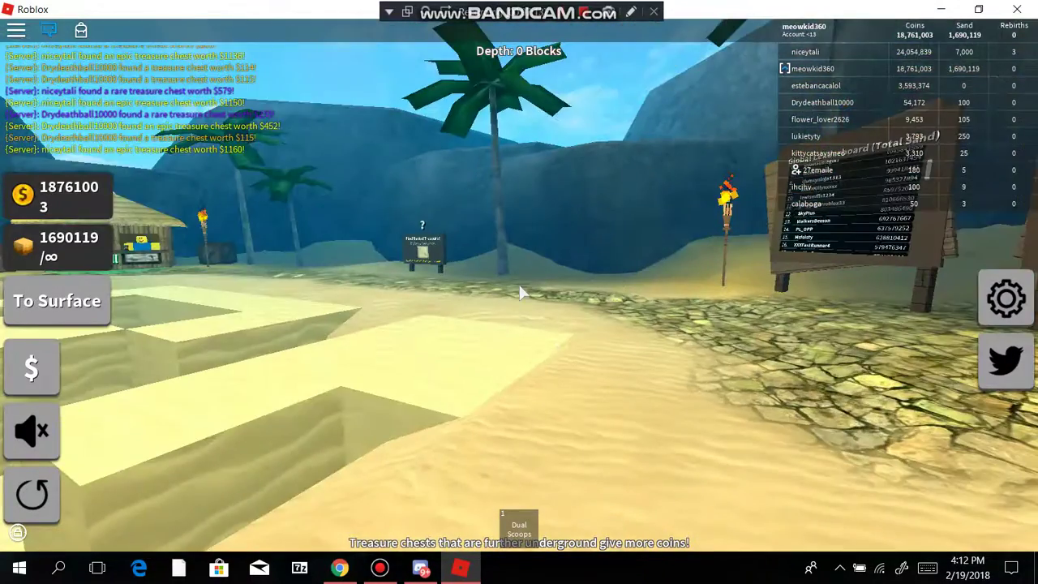
{"action": "scroll", "coordinate": [523, 293], "scroll_direction": "down", "scroll_amount": 4}
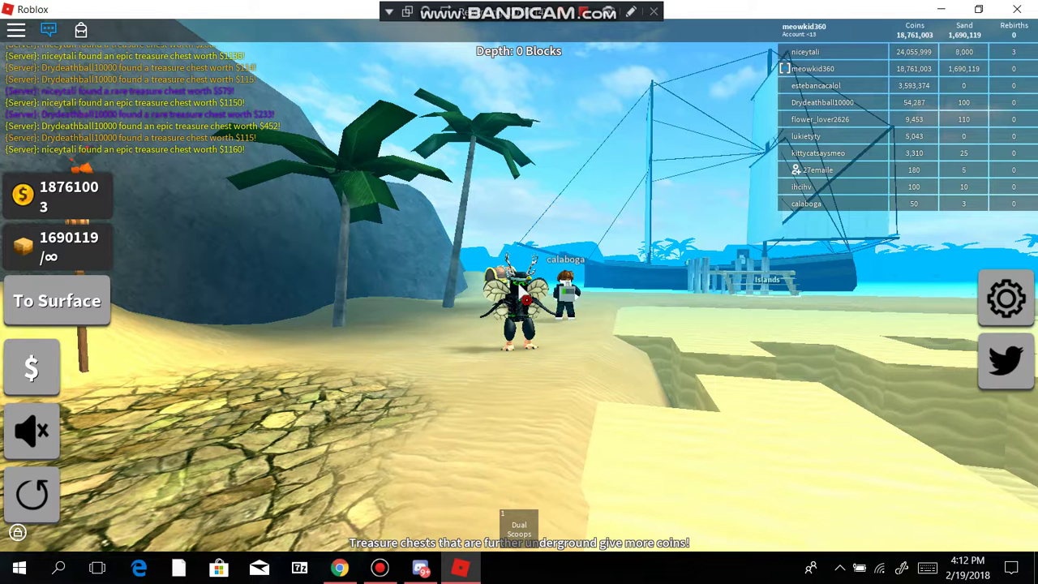